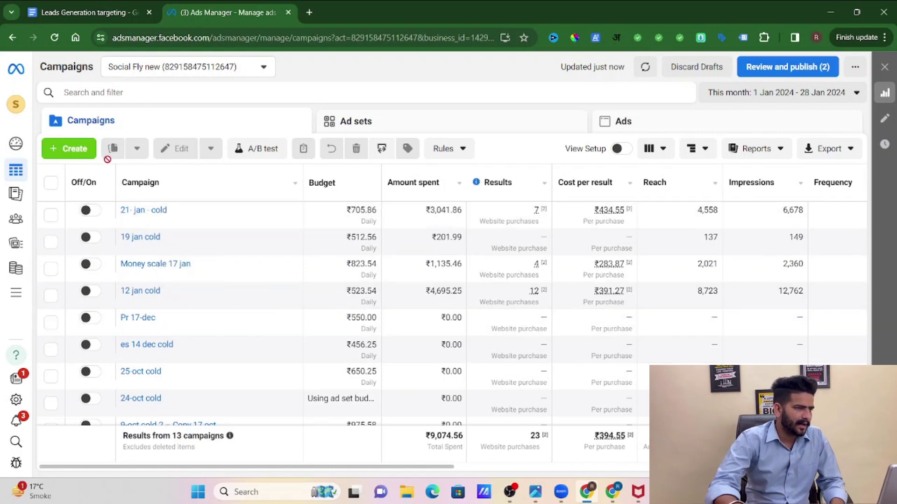
- Create a new auction campaign with the Sales objective, using the manual sales campaign setup
left_click(117, 92)
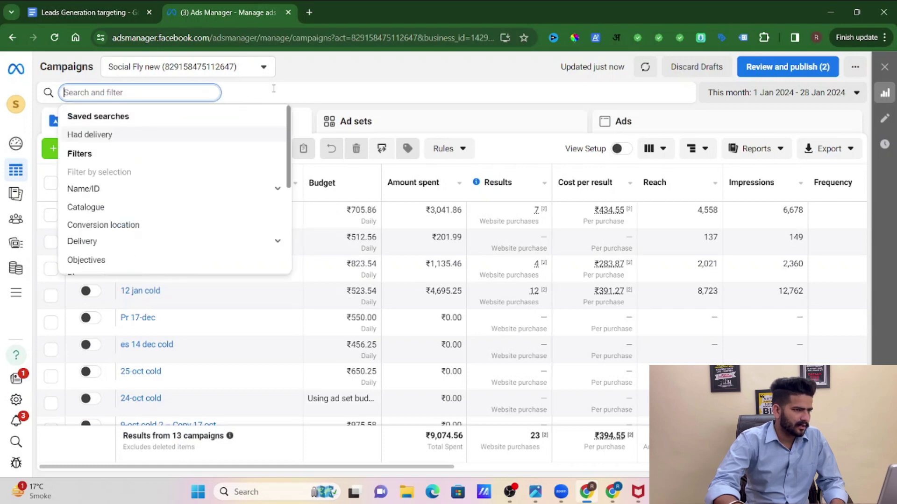
left_click(182, 126)
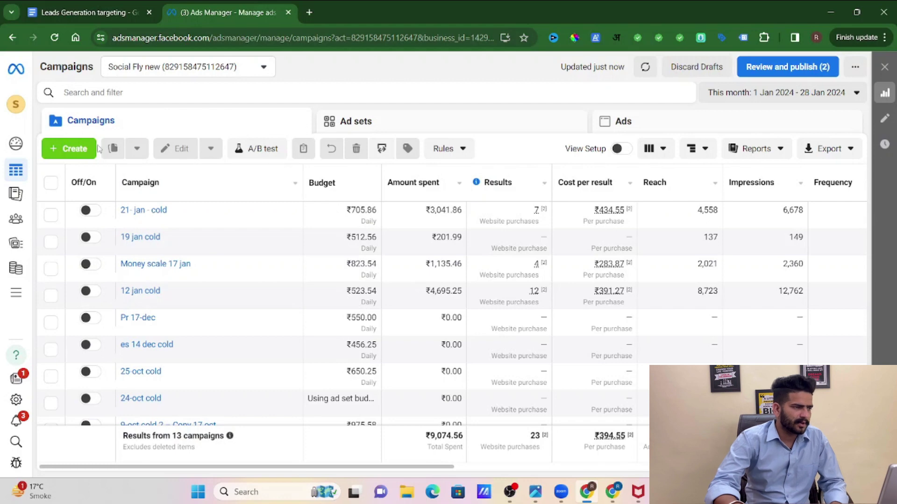
left_click(69, 148)
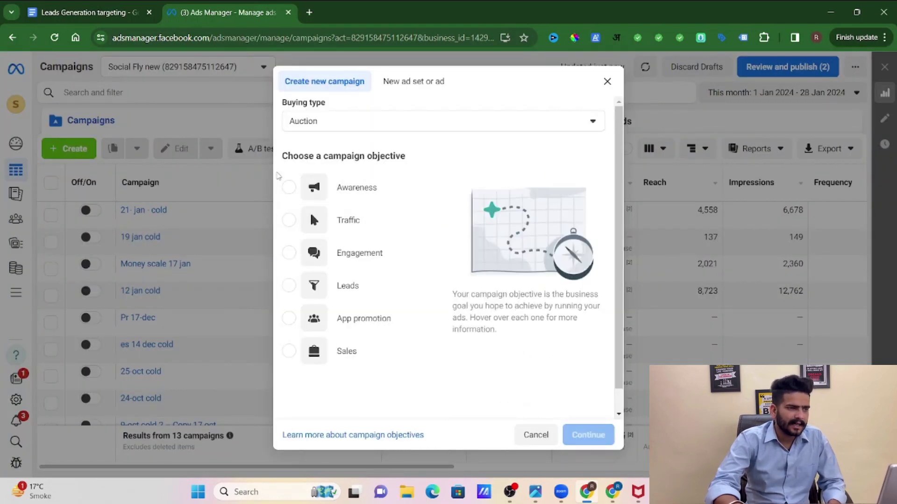
mouse_move(288, 197)
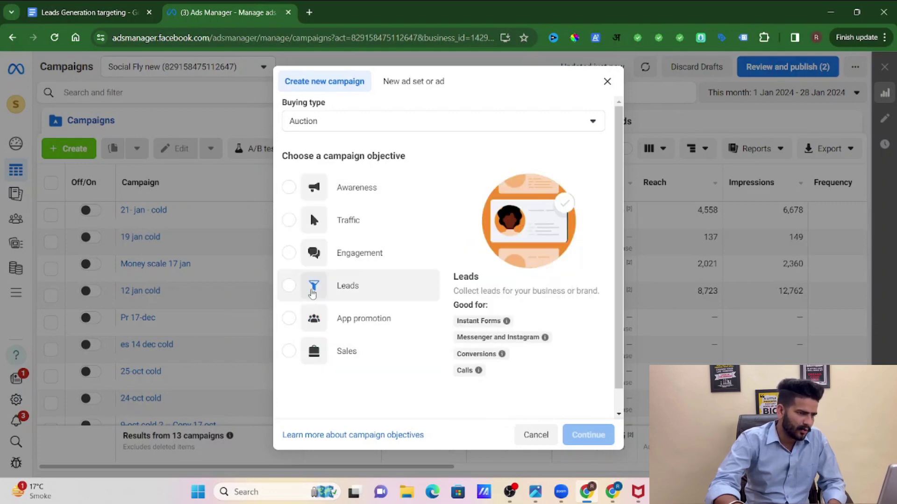
left_click(290, 353)
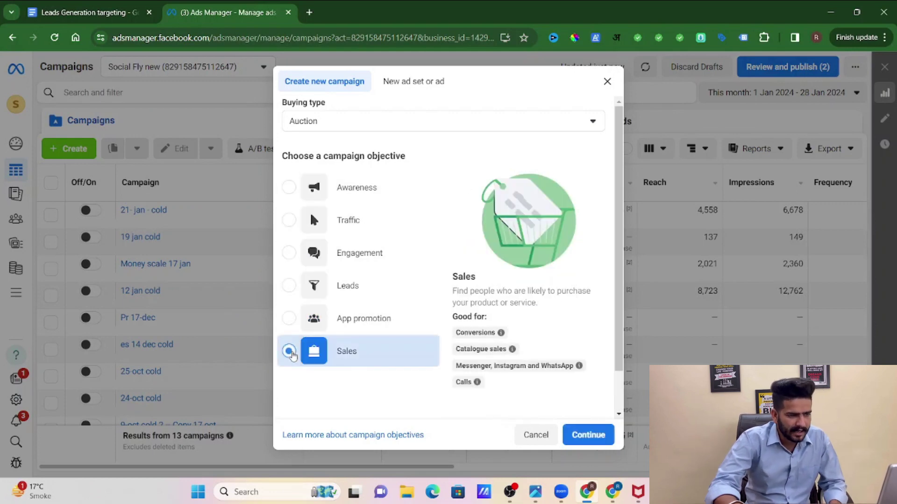
left_click(579, 435)
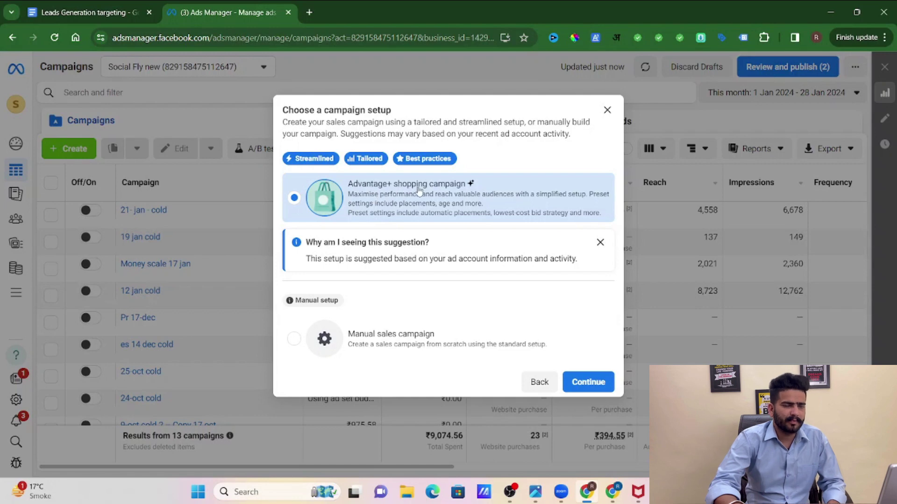
left_click(399, 340)
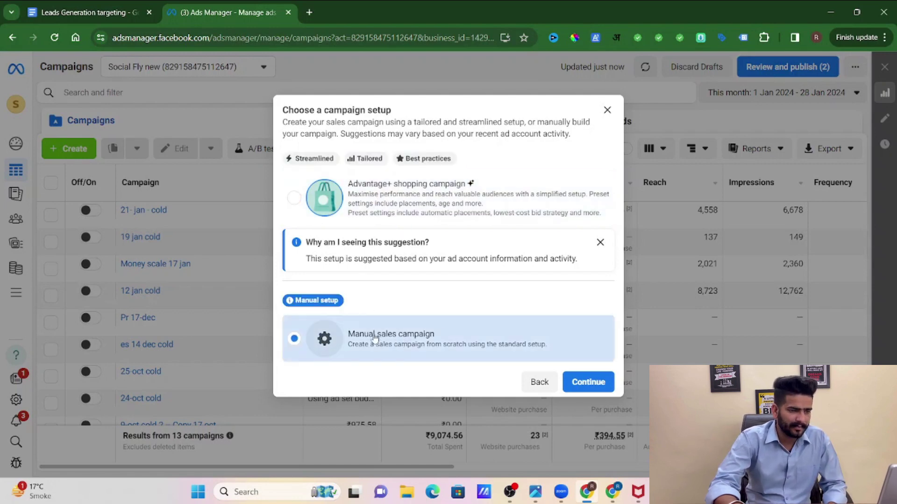
left_click(589, 382)
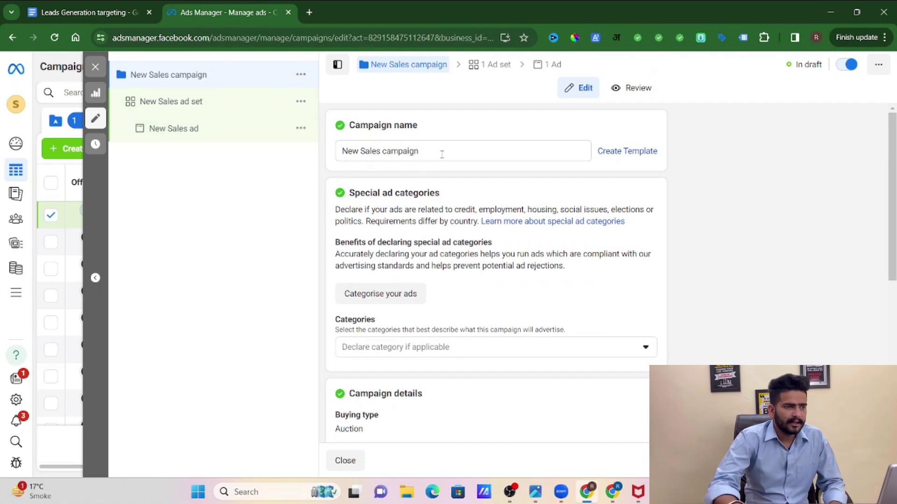
- Turn on Advantage campaign budget for the new sales campaign
left_click_drag(426, 150, 327, 158)
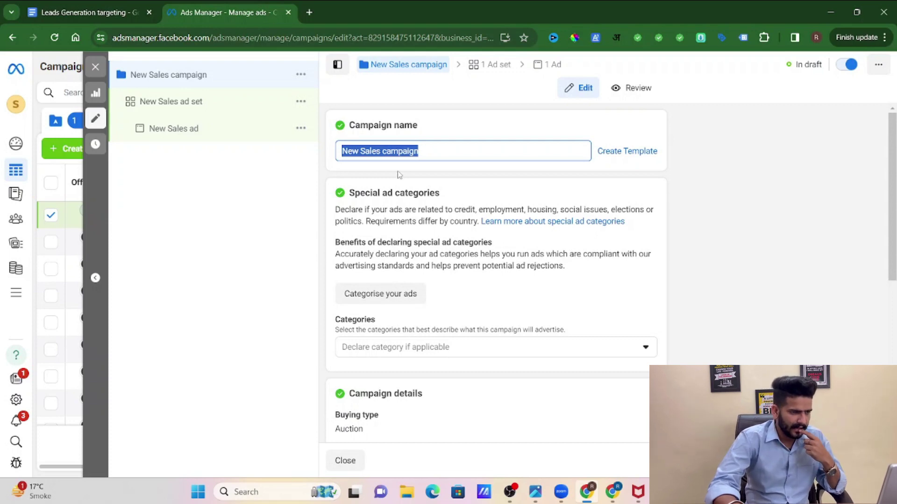
scroll(399, 171, "down", 4)
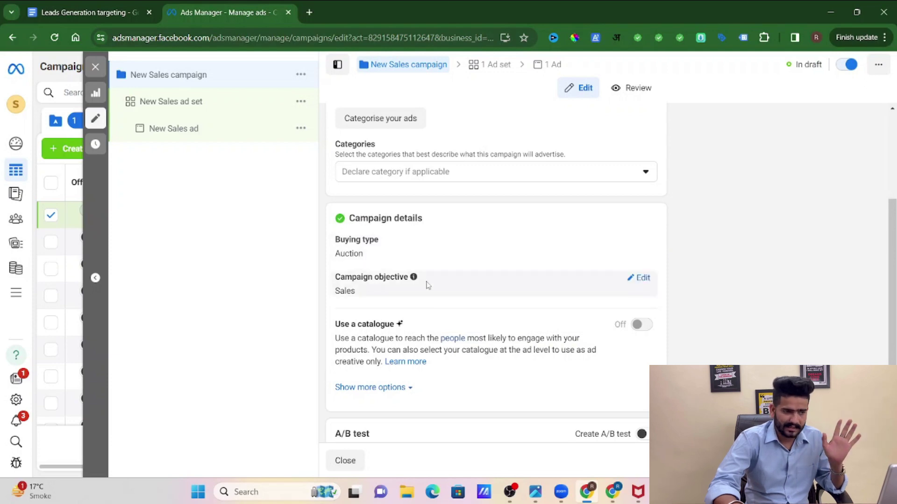
scroll(426, 285, "down", 3)
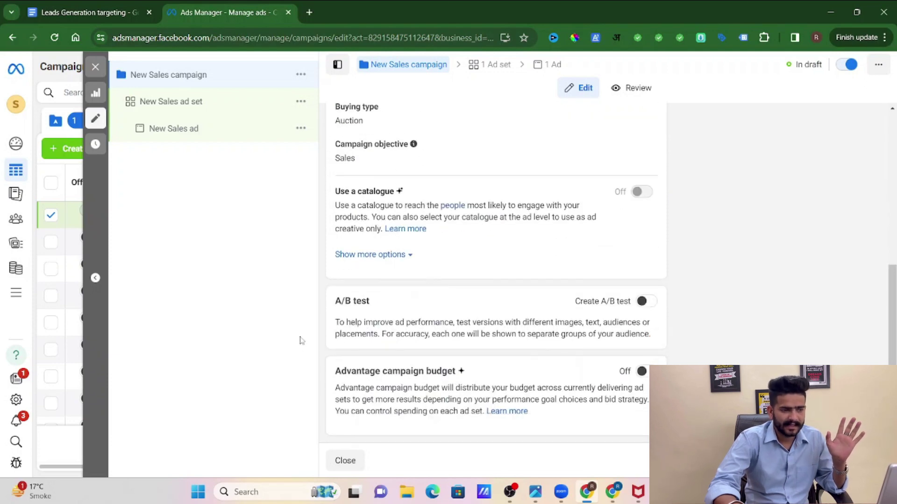
left_click_drag(335, 375, 469, 374)
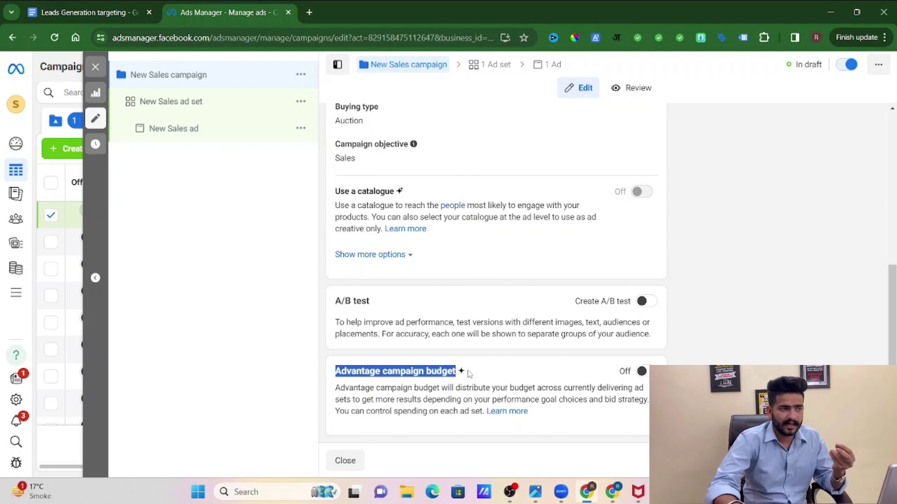
left_click(641, 372)
- Set the campaign's daily budget to ₹550.25
scroll(439, 357, "down", 1)
left_click_drag(555, 389, 506, 393)
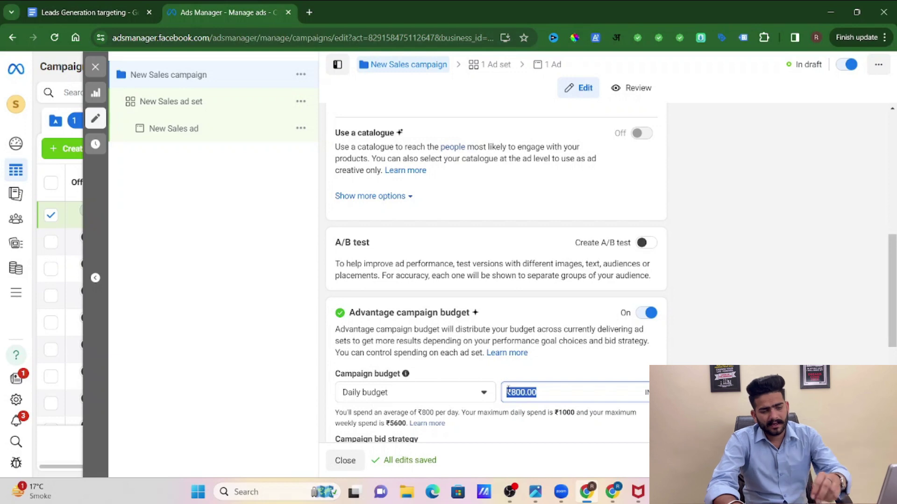
type("55.2")
key("BackSpace")
key("BackSpace")
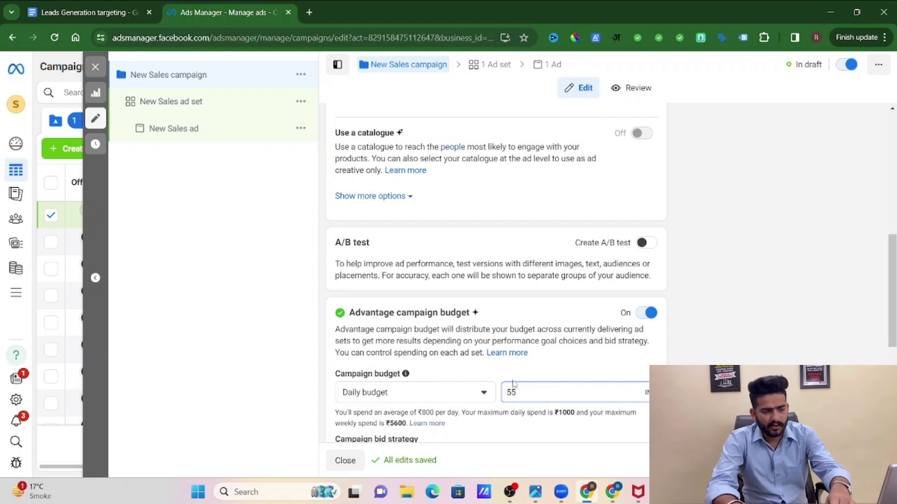
type("0.255")
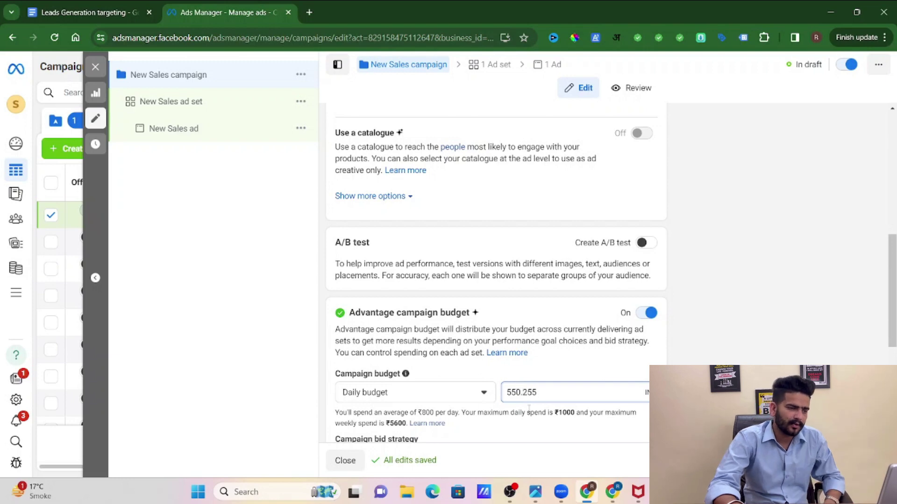
key("BackSpace")
left_click_drag(540, 392, 504, 399)
key("Return")
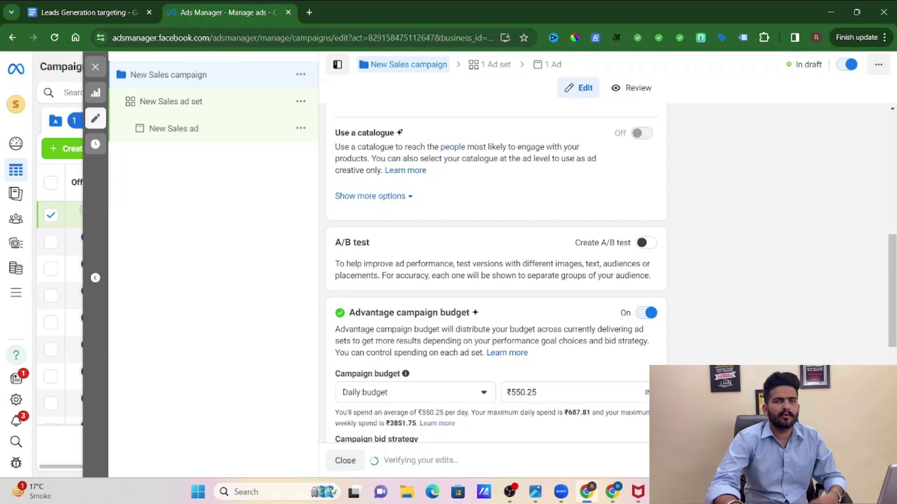
- Open the New Sales ad set and choose Maximise number of conversions as its performance goal
left_click(171, 102)
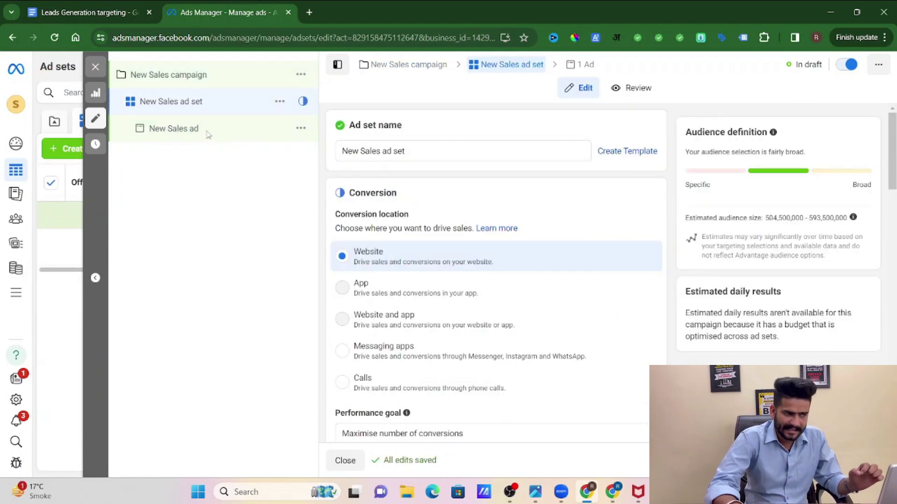
left_click_drag(428, 152, 342, 151)
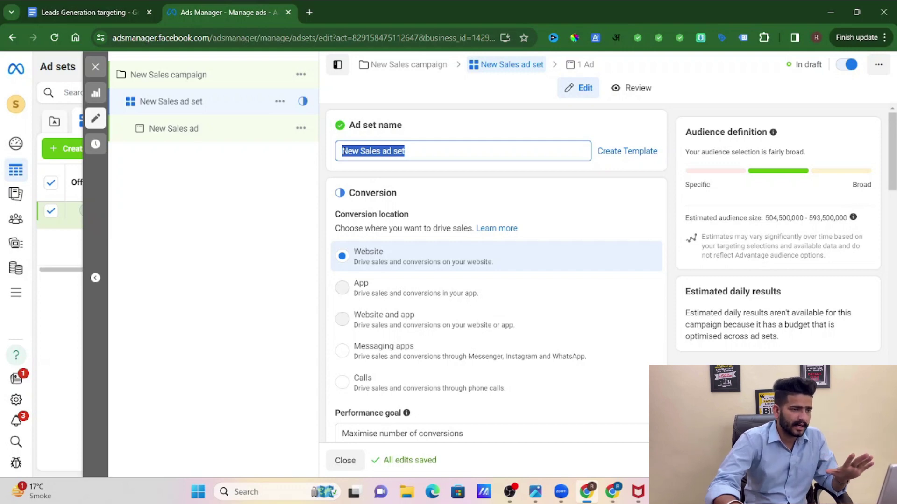
left_click(362, 163)
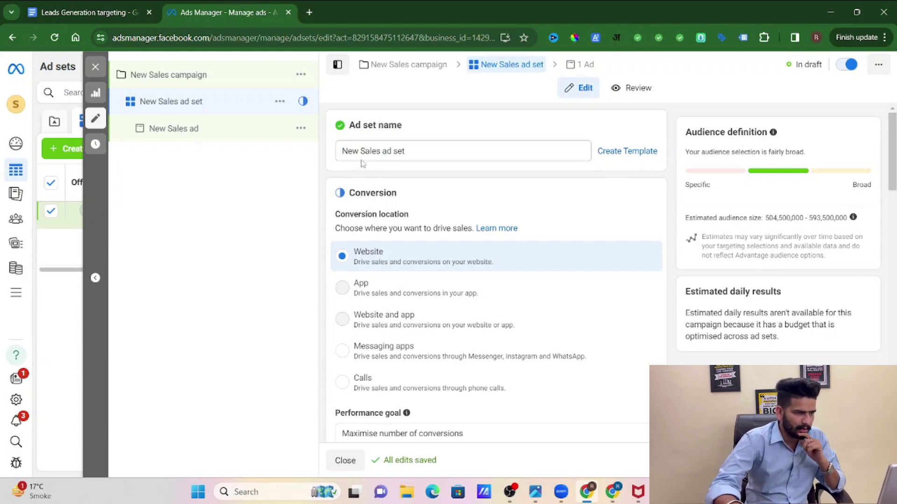
scroll(374, 187, "down", 5)
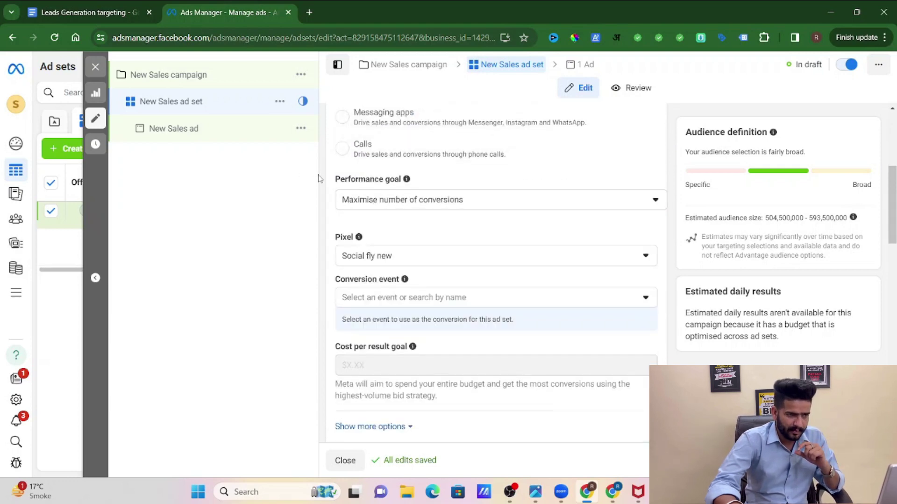
left_click(467, 200)
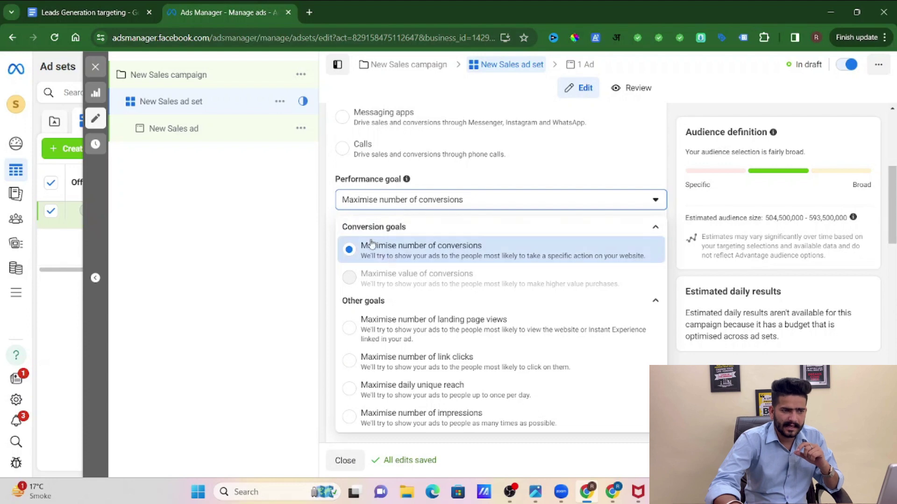
left_click(357, 249)
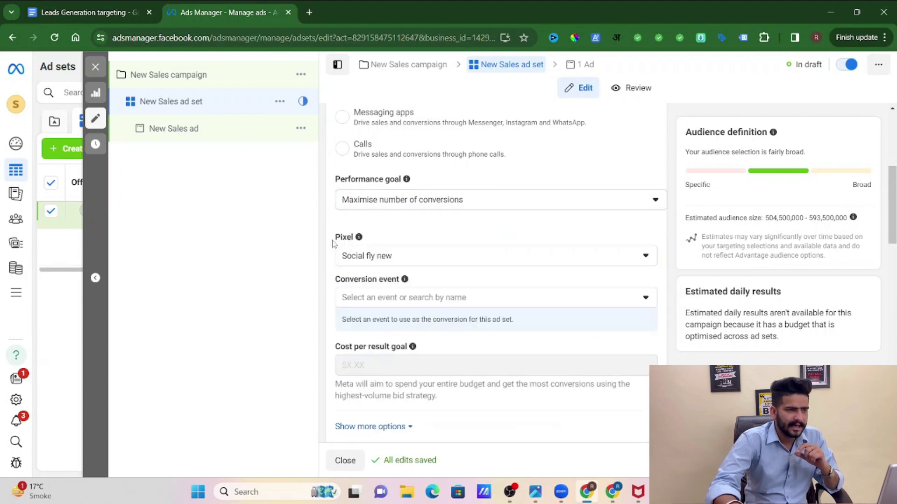
- Set the ad set's conversion event to Purchase for the Social fly new pixel
left_click(369, 257)
left_click(369, 258)
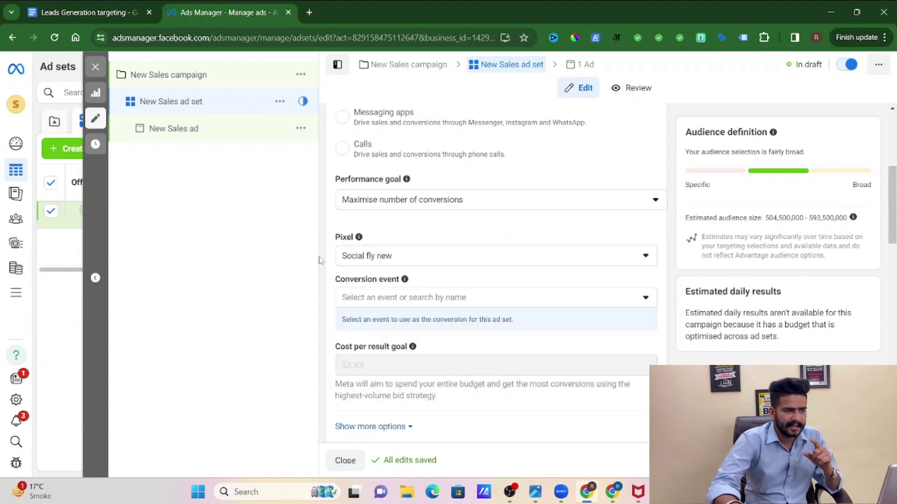
scroll(369, 261, "down", 2)
left_click_drag(331, 231, 467, 235)
left_click(304, 234)
left_click(437, 239)
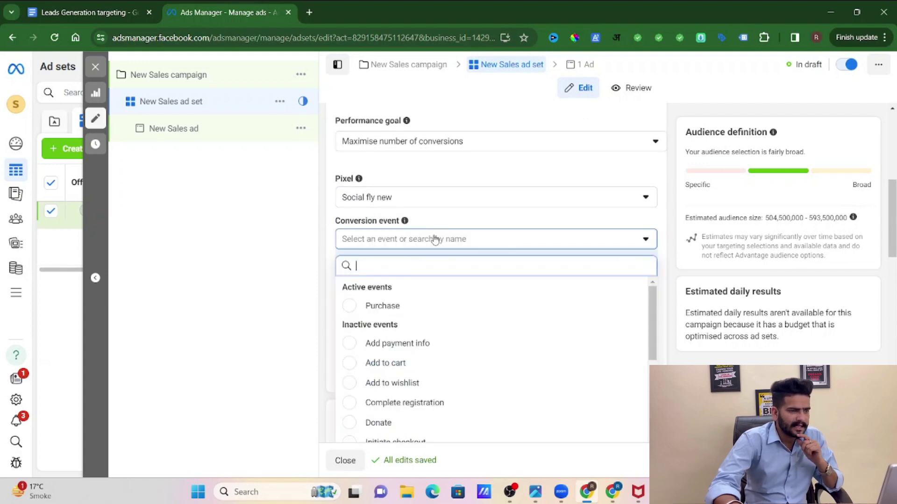
left_click(357, 305)
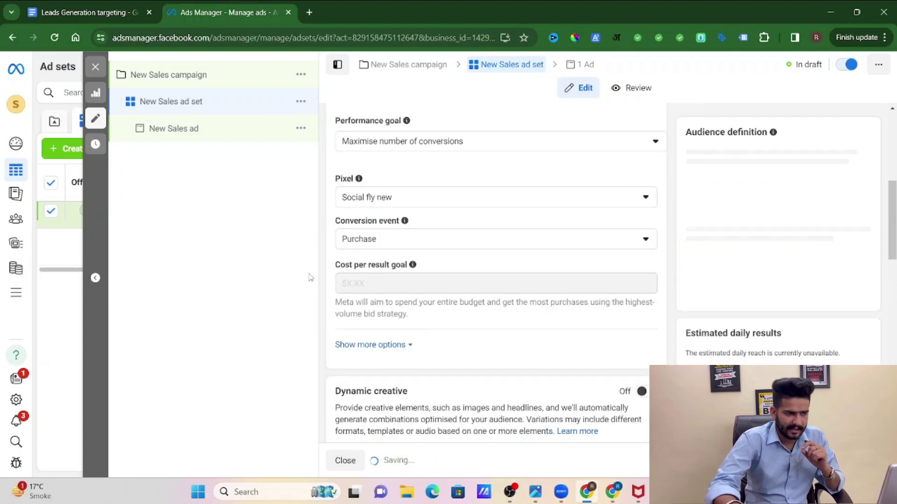
- Set the ad set's schedule start date to 29 January 2024
scroll(361, 245, "down", 3)
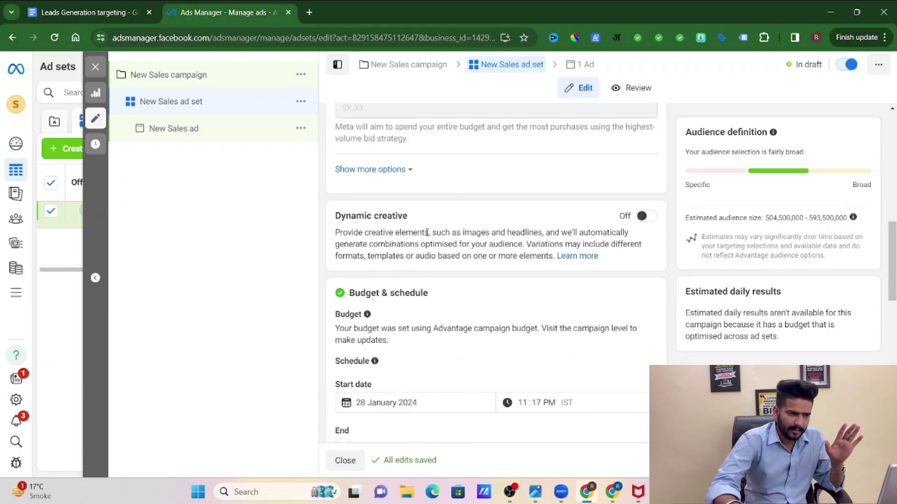
scroll(426, 233, "down", 2)
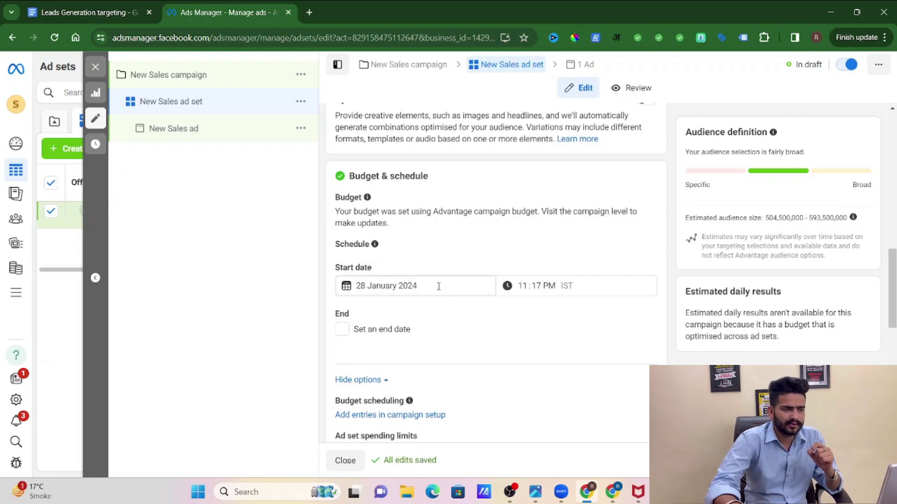
left_click(356, 287)
left_click_drag(395, 286, 313, 288)
left_click(269, 286)
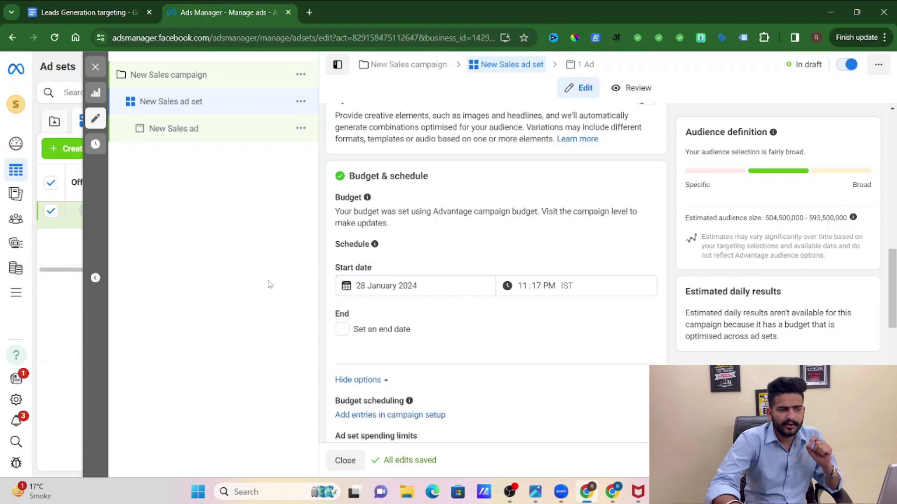
left_click(395, 286)
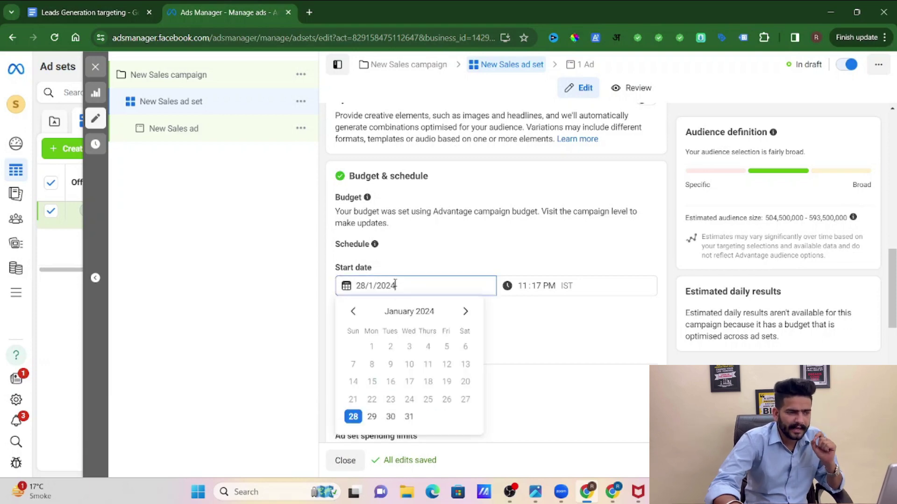
left_click(372, 417)
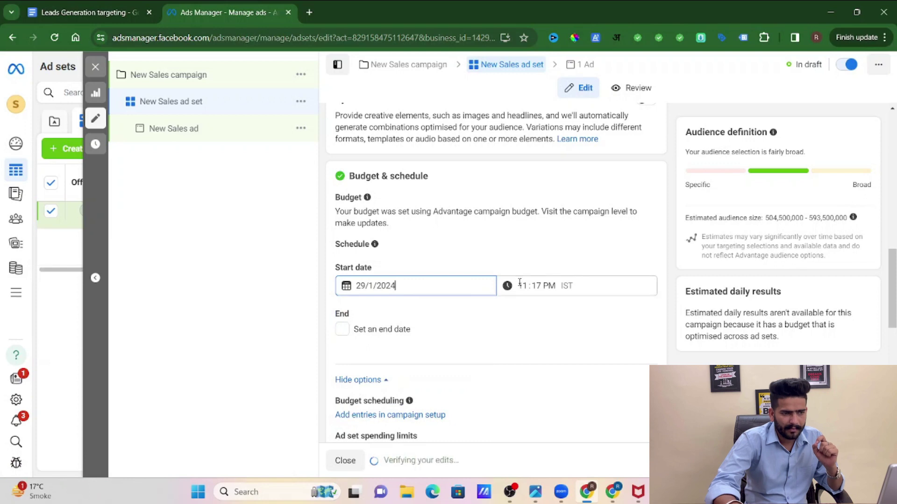
- Set the ad set's start time to 12:00 AM
left_click(520, 285)
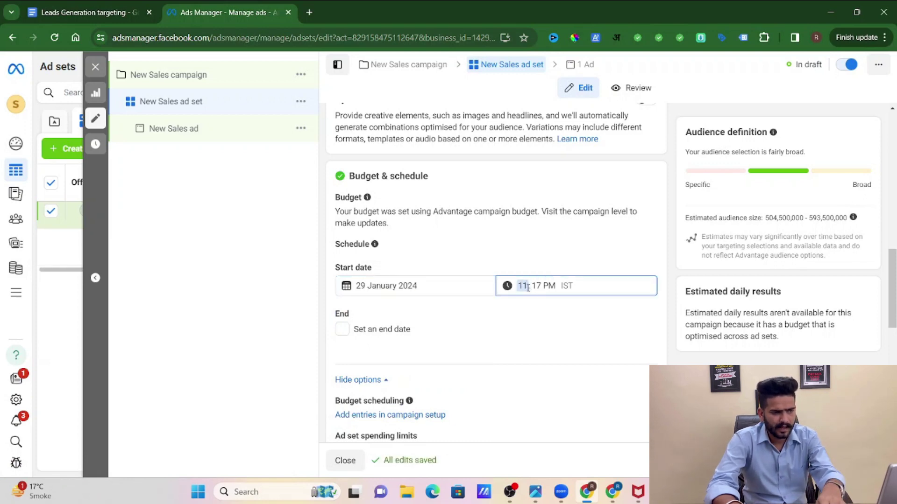
left_click(536, 286)
type("00")
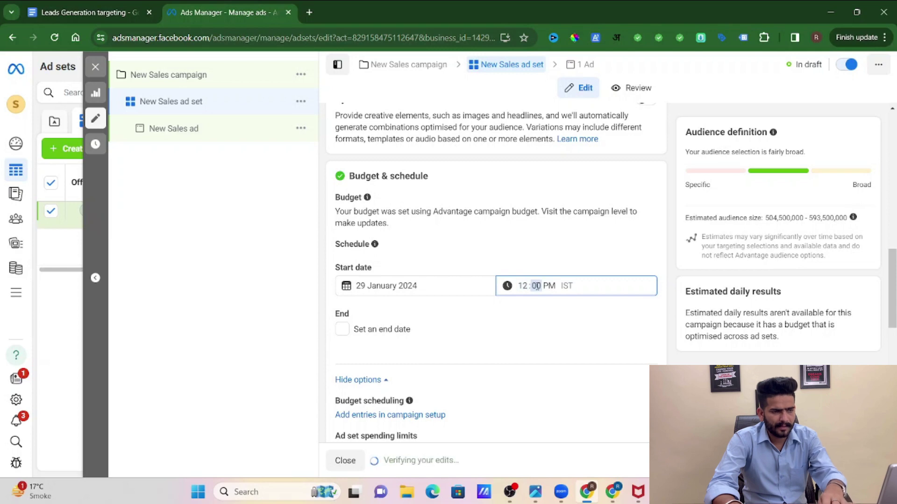
left_click(549, 286)
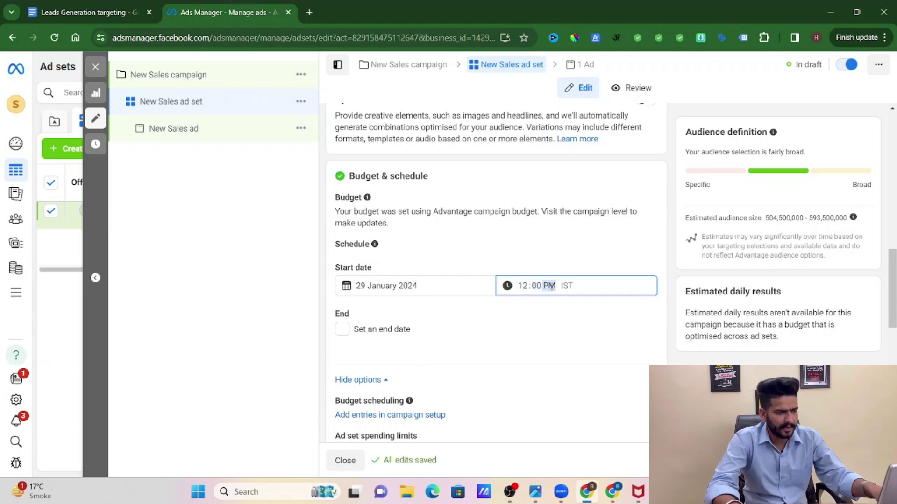
key("a")
left_click(545, 314)
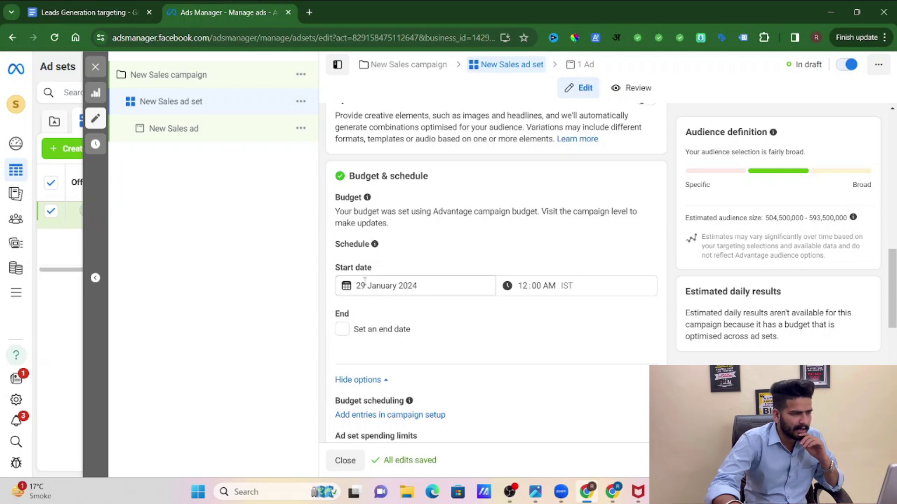
scroll(364, 282, "down", 2)
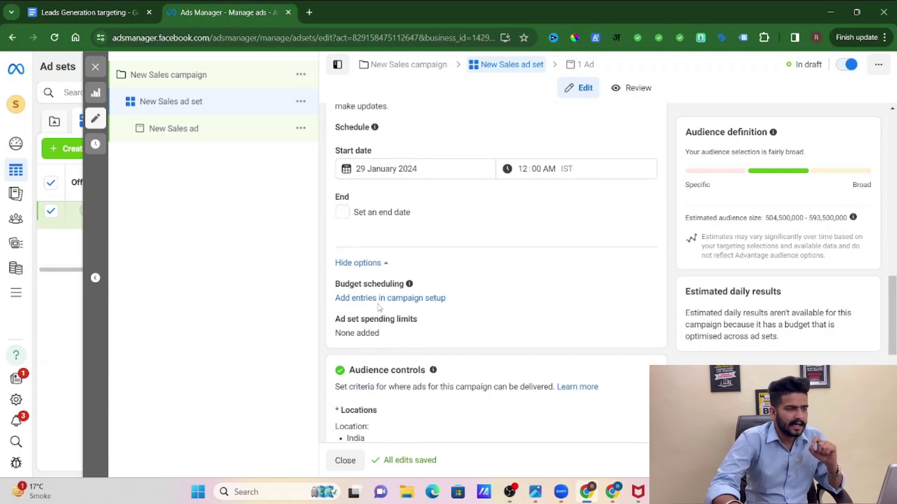
- Examine the ad set's spending limit, Audience controls and Advantage+ audience sections
scroll(379, 307, "down", 2)
scroll(376, 280, "up", 1)
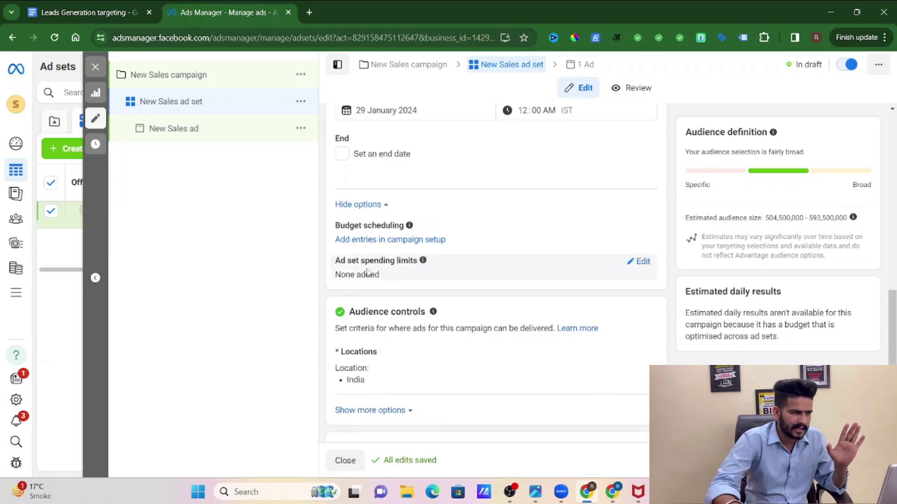
scroll(367, 272, "down", 2)
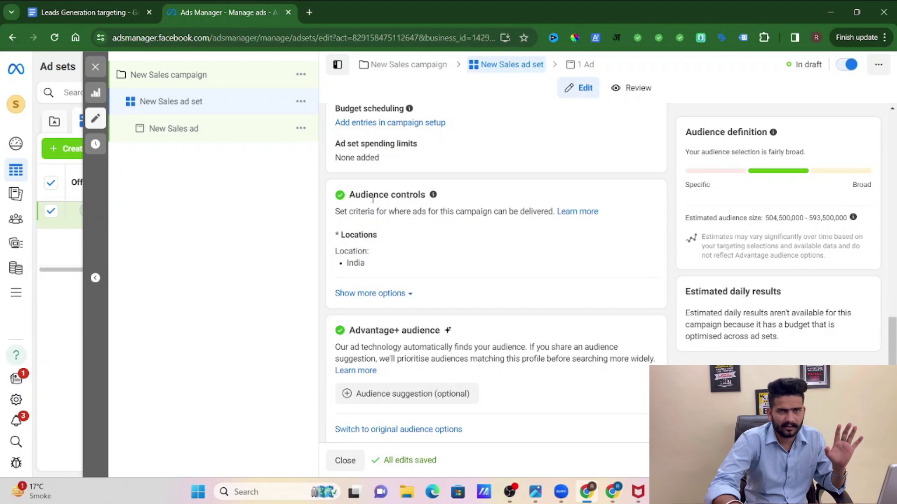
left_click_drag(355, 195, 427, 195)
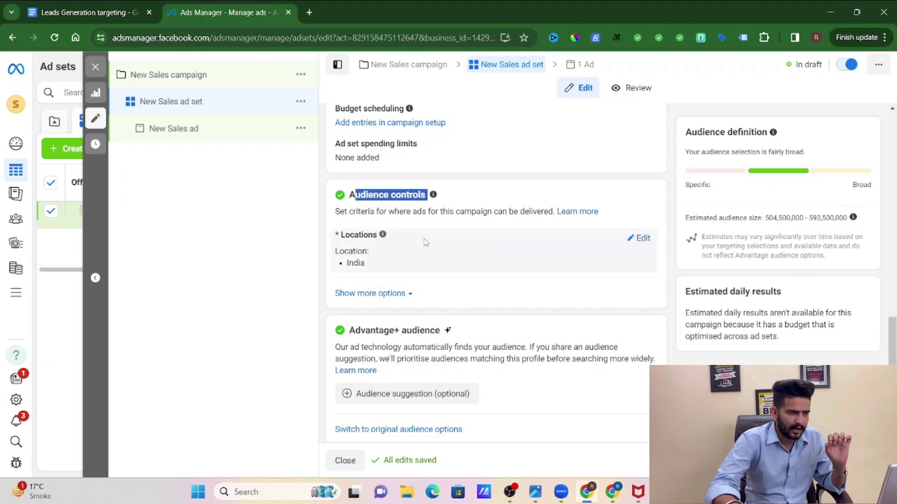
scroll(425, 242, "down", 1)
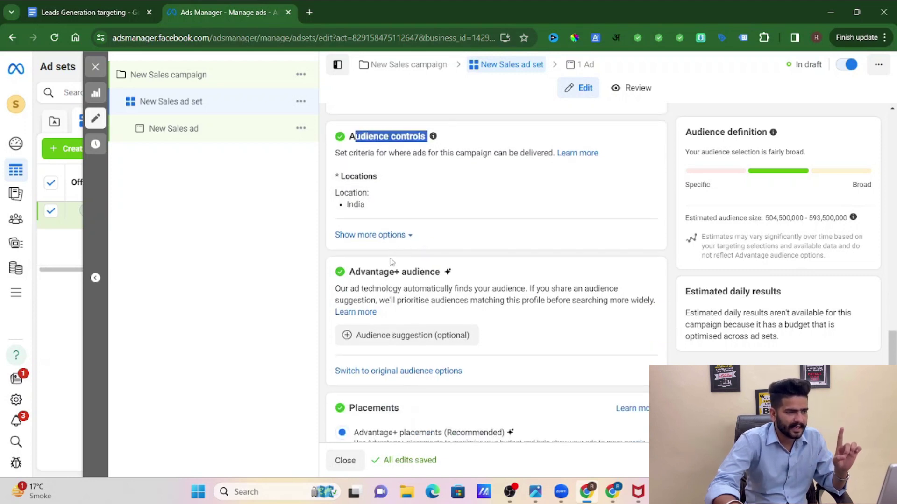
scroll(393, 255, "down", 1)
left_click_drag(471, 215, 348, 223)
left_click(338, 292)
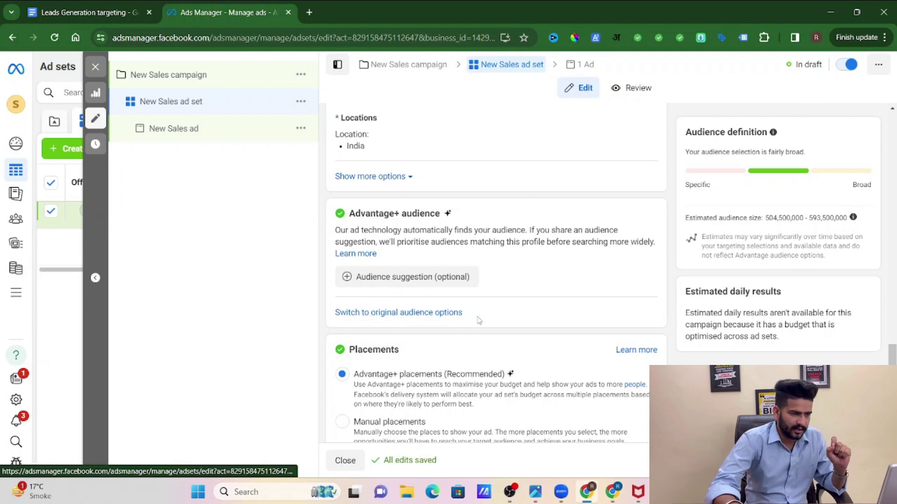
- Switch the ad set to the original audience options and review its custom audience, location, age, gender and detailed targeting settings
left_click(421, 312)
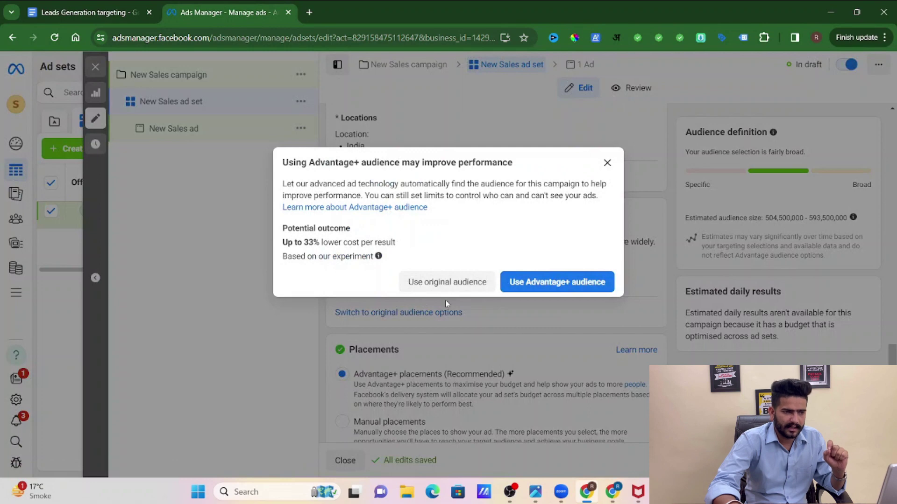
left_click(450, 287)
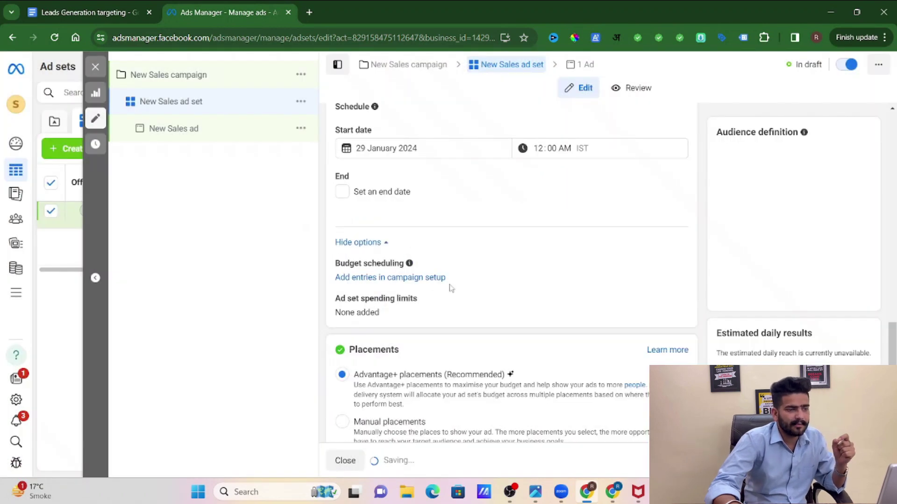
scroll(451, 287, "down", 4)
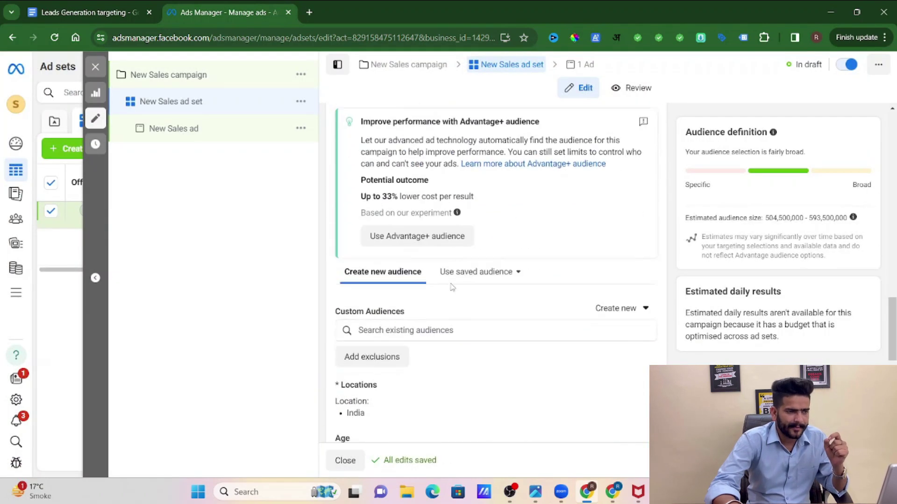
scroll(451, 288, "down", 3)
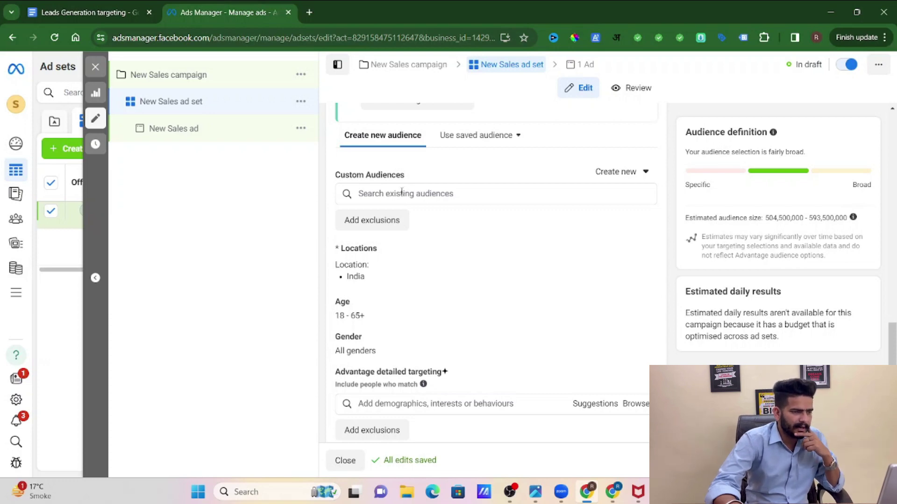
scroll(401, 192, "down", 3)
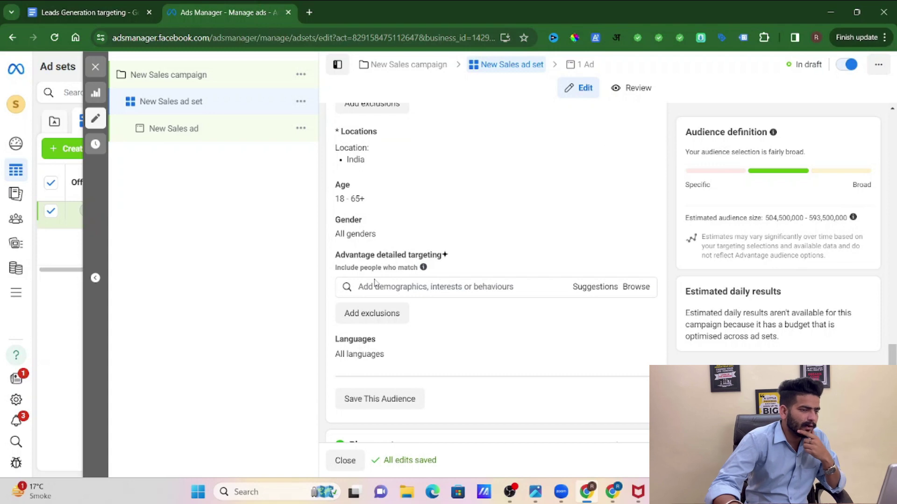
scroll(374, 282, "down", 3)
scroll(374, 283, "up", 2)
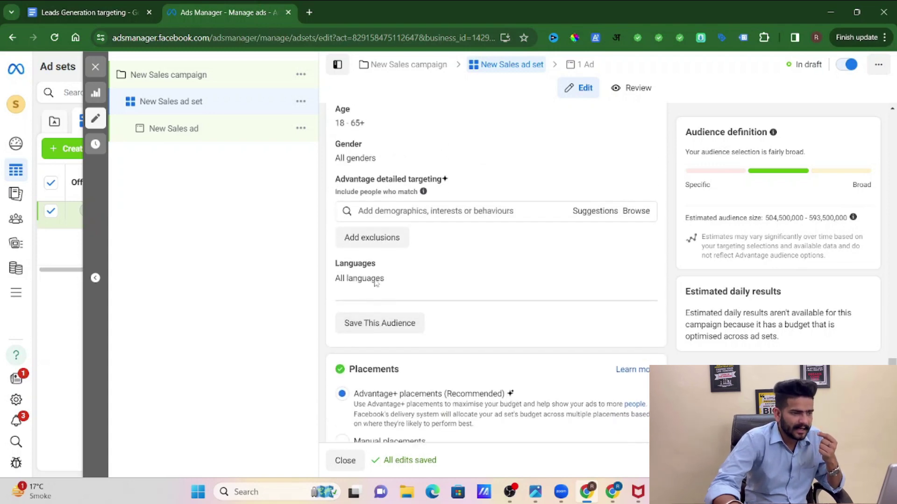
- Return the ad set to Advantage+ audience
scroll(374, 283, "up", 8)
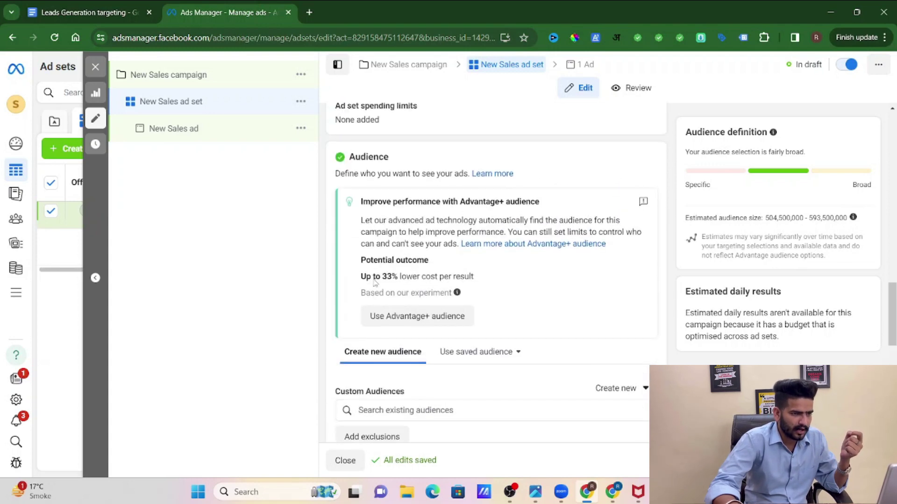
scroll(374, 280, "up", 1)
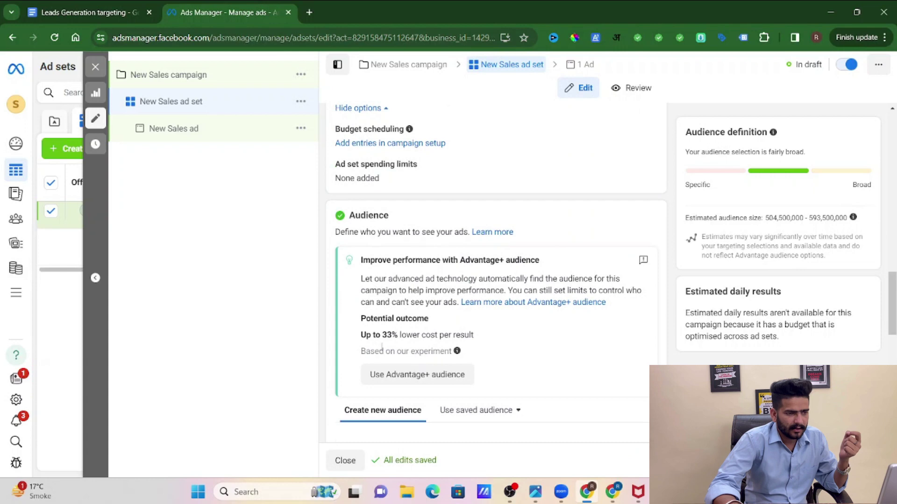
left_click(387, 376)
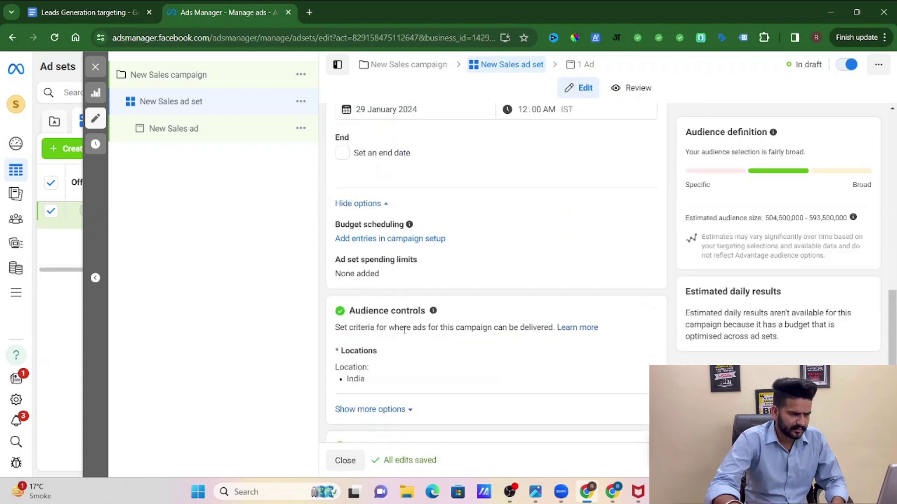
- Expand the optional audience suggestion for Advantage+ audience and open its age range for editing
scroll(404, 330, "down", 4)
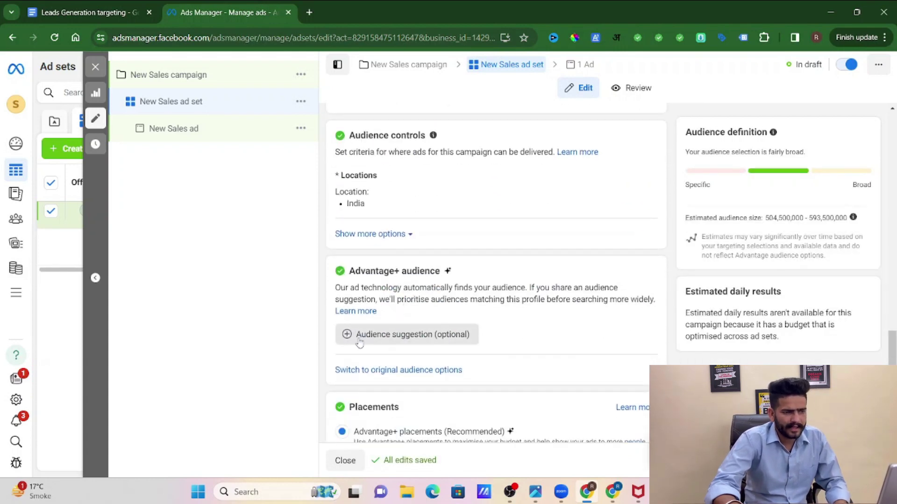
mouse_move(435, 344)
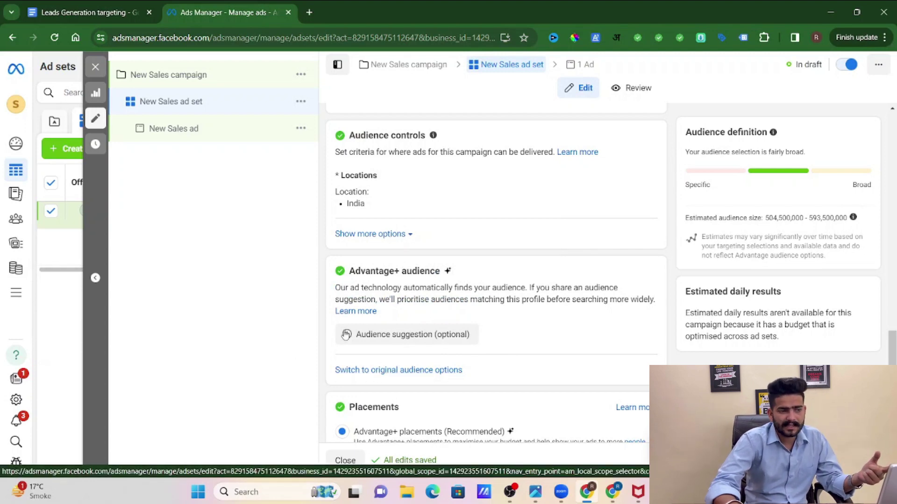
mouse_move(379, 344)
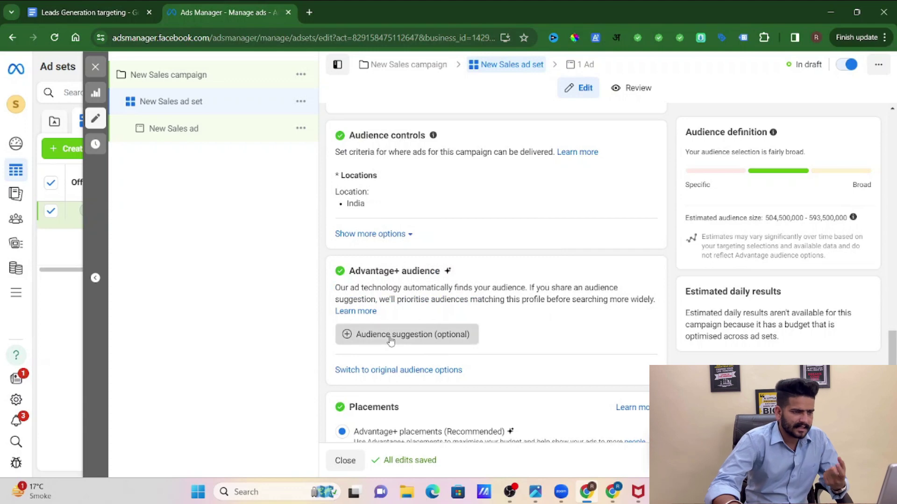
left_click(390, 335)
scroll(392, 341, "down", 2)
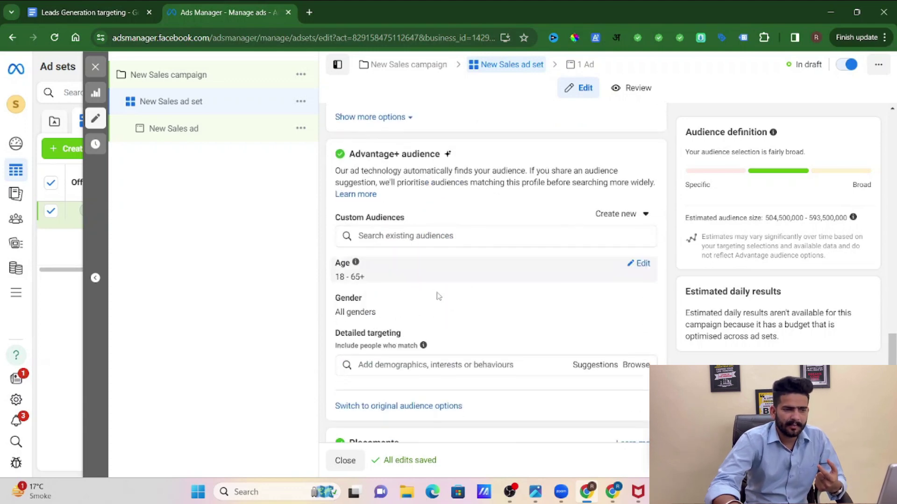
left_click(641, 263)
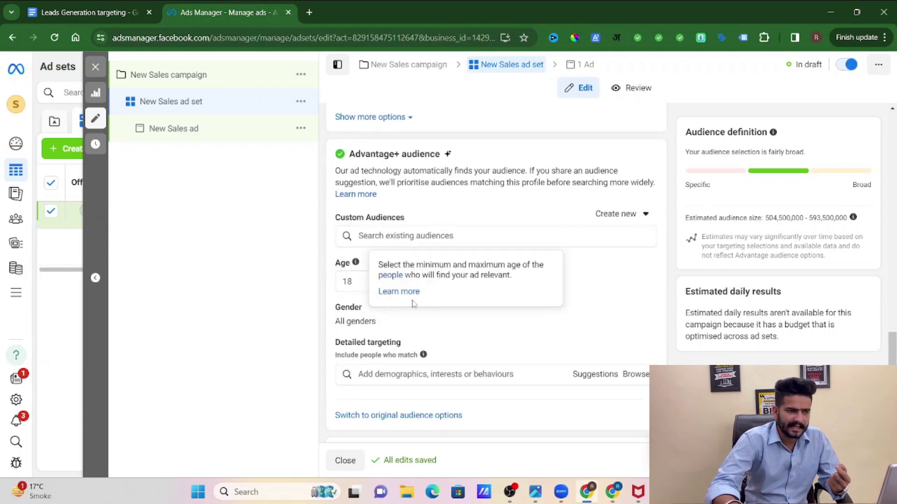
- Add the interest Money (currency) to the audience suggestion's detailed targeting
scroll(403, 300, "down", 1)
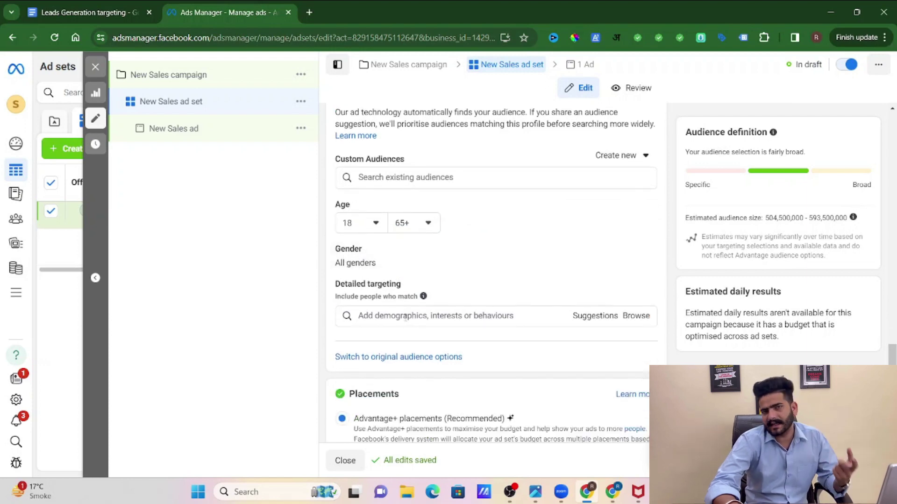
left_click(405, 318)
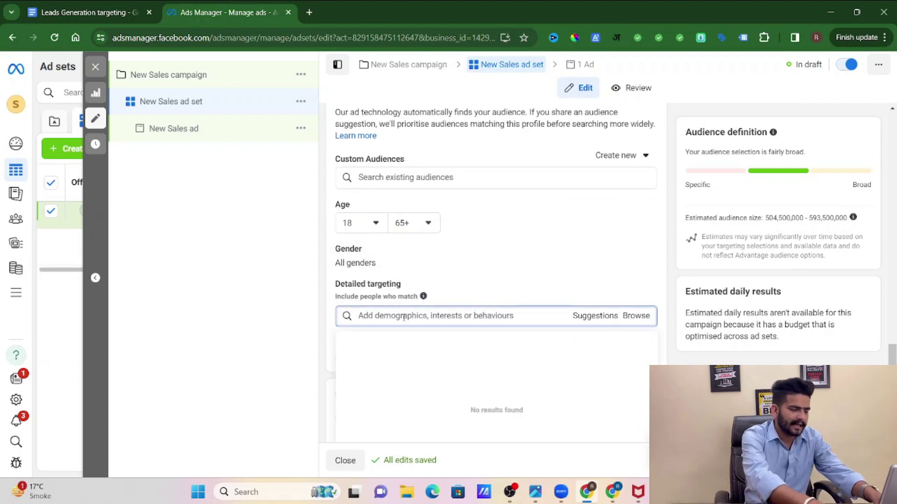
type("Money")
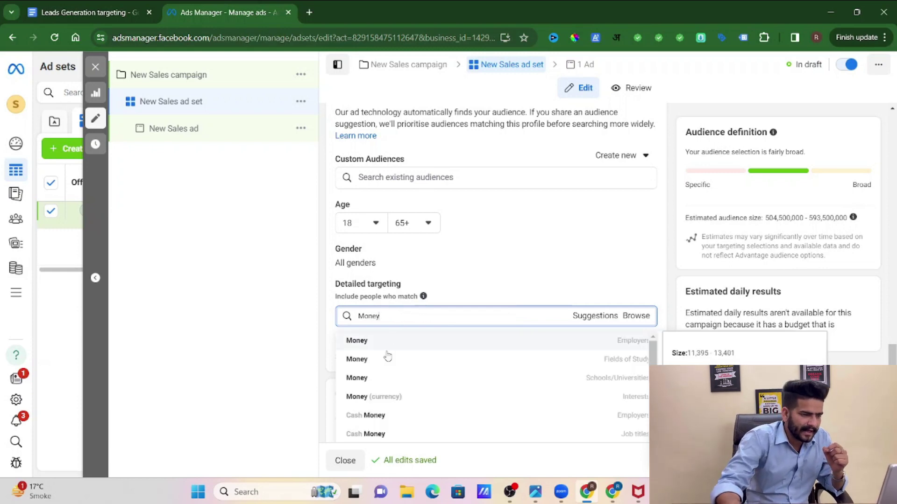
left_click(373, 396)
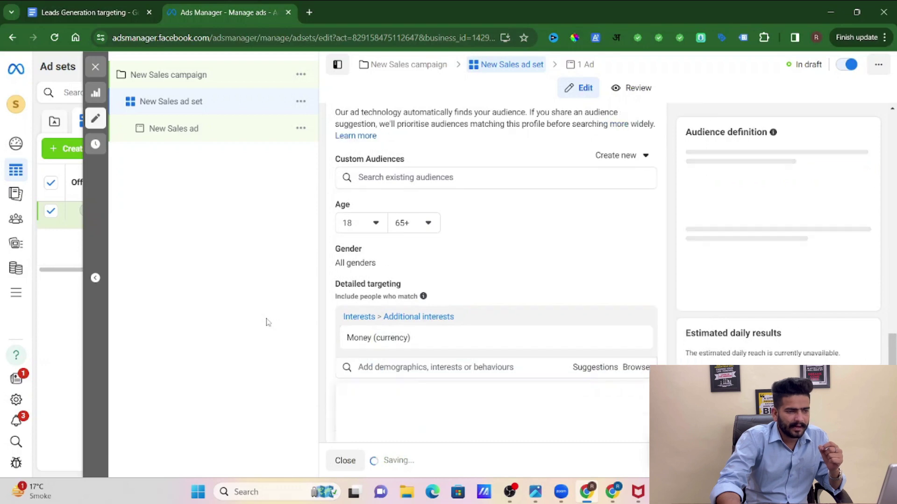
- Rename the New Sales ad set to Money (currency), copying the name from the targeted interest
left_click_drag(344, 352, 431, 347)
key("ctrl+c")
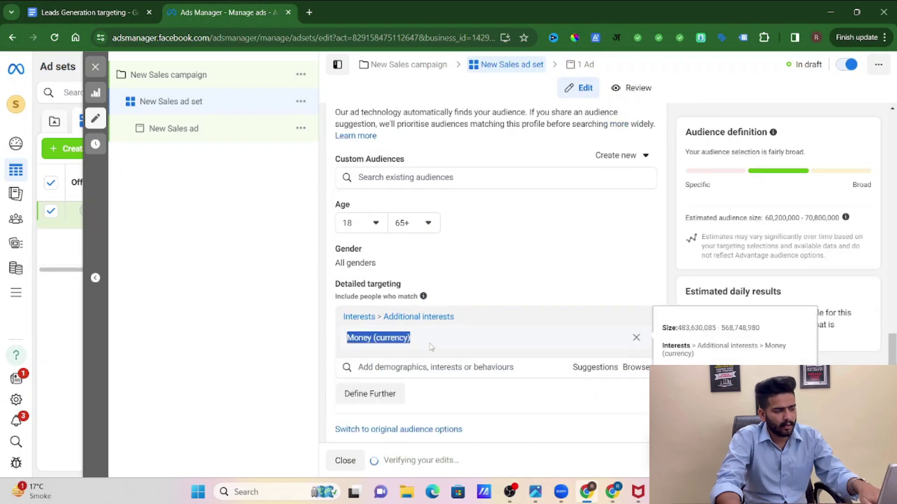
left_click(180, 101)
key("ctrl+a")
key("ctrl+v")
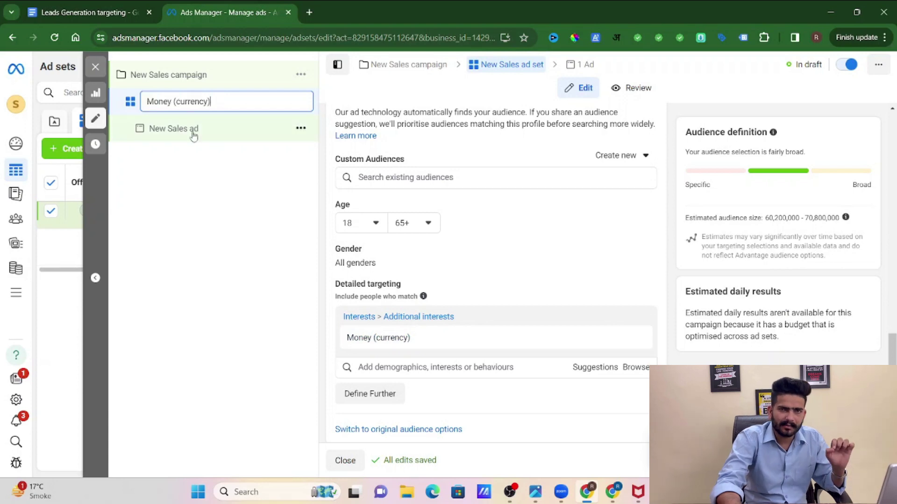
left_click(207, 189)
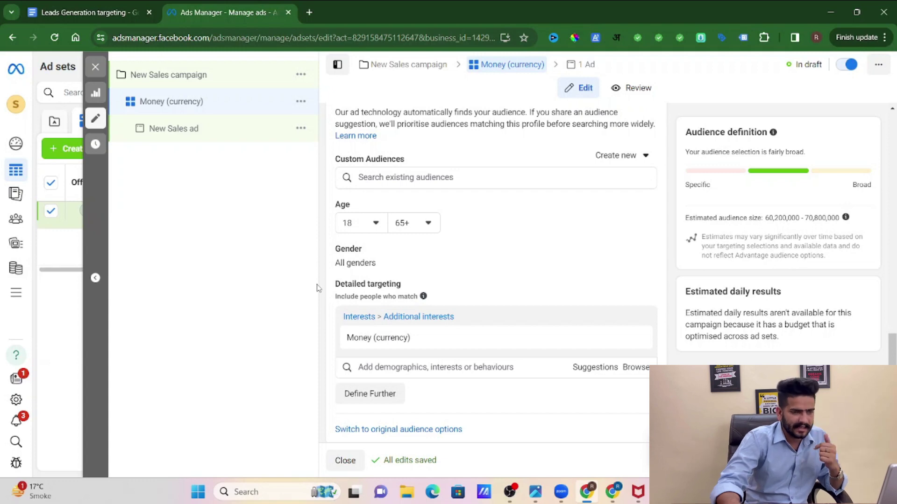
- Define the detailed targeting further so people must also match the Engaged shoppers purchase behaviour
scroll(336, 293, "down", 1)
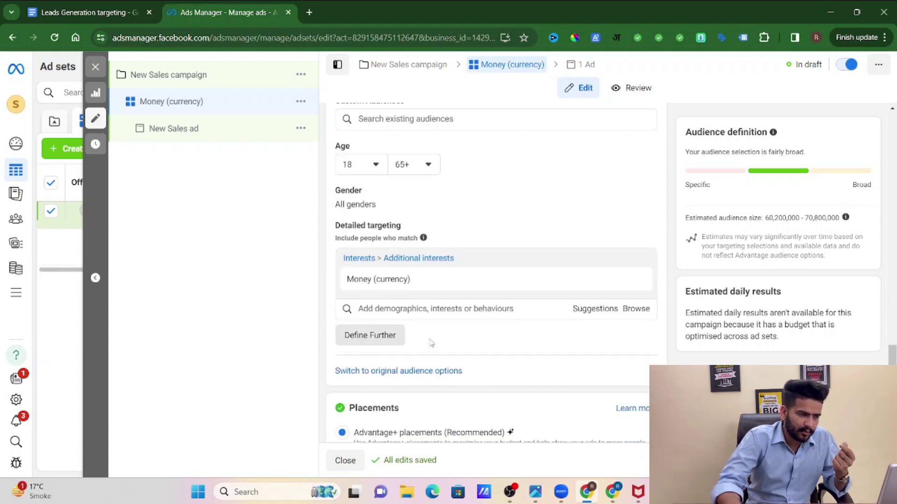
left_click_drag(400, 339, 332, 341)
left_click(386, 336)
scroll(386, 354, "down", 1)
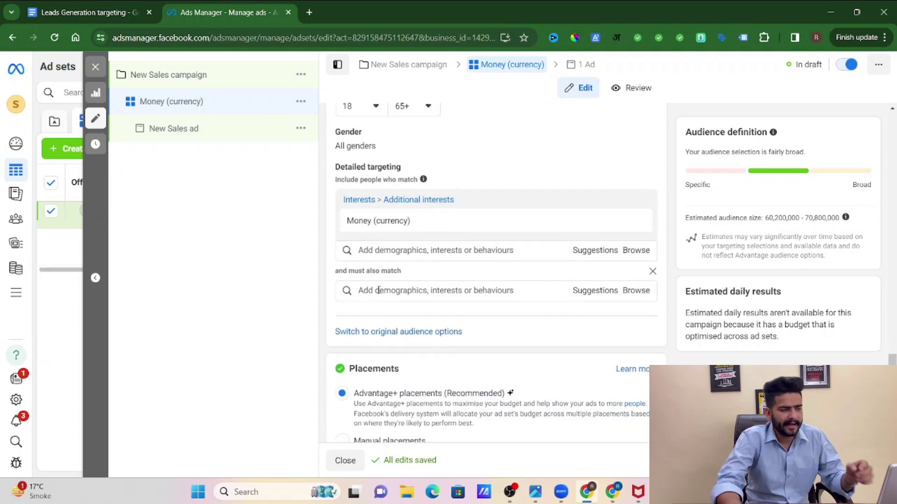
left_click(378, 290)
type("enga")
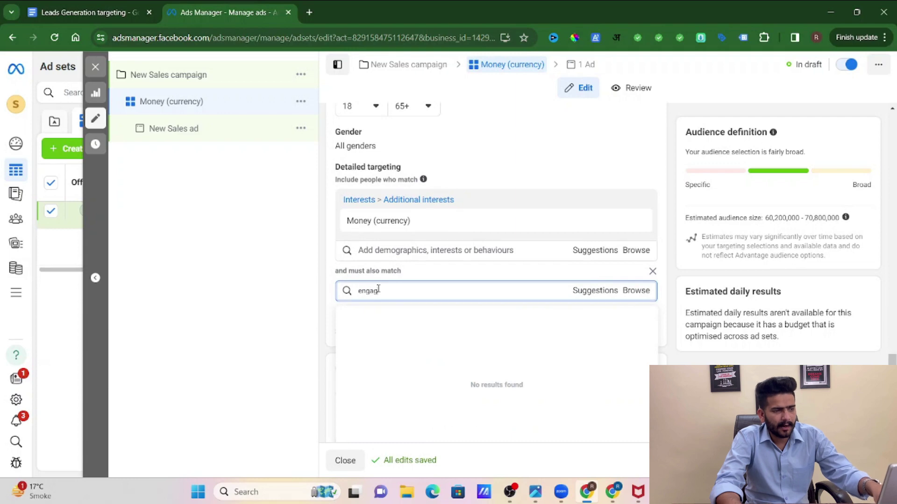
type("g")
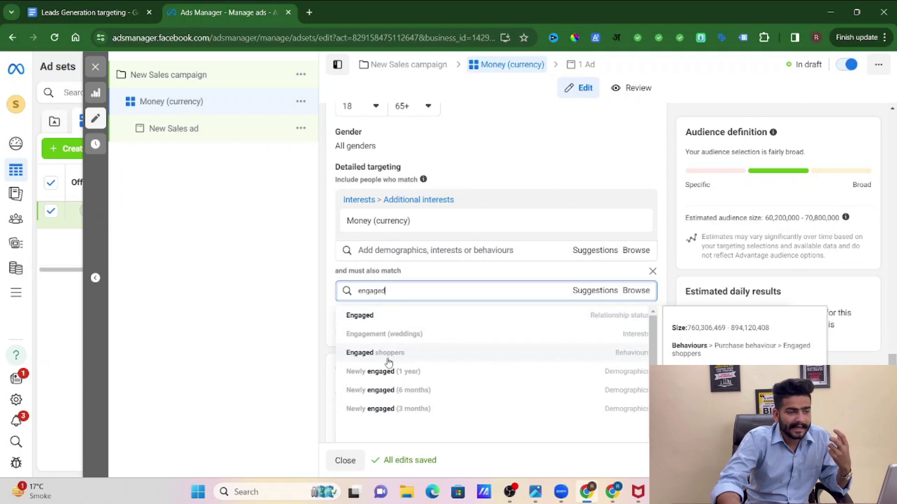
left_click(348, 359)
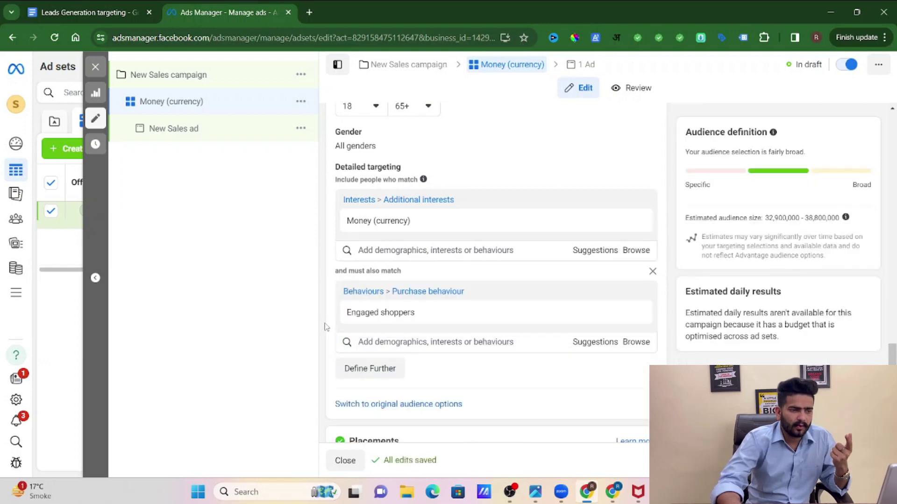
- Examine the Engaged shoppers description and the ad set's placement options
mouse_move(406, 318)
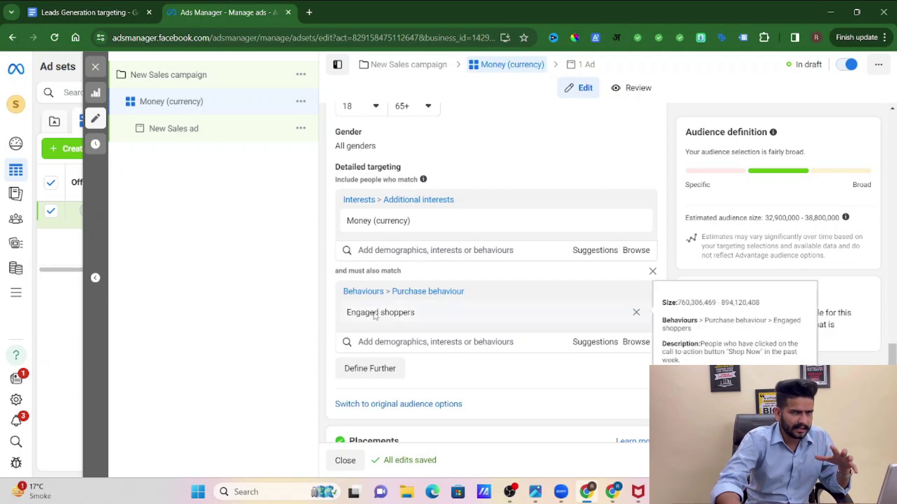
scroll(368, 327, "down", 3)
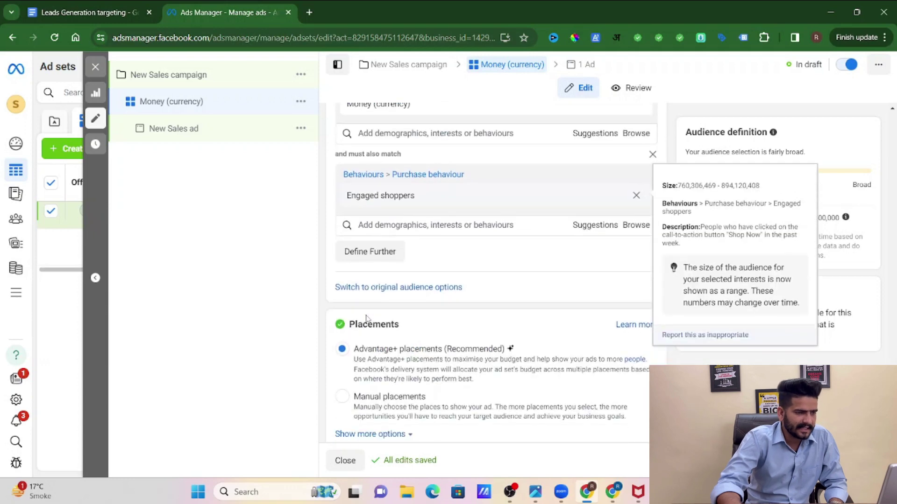
scroll(336, 373, "up", 3)
scroll(355, 374, "down", 3)
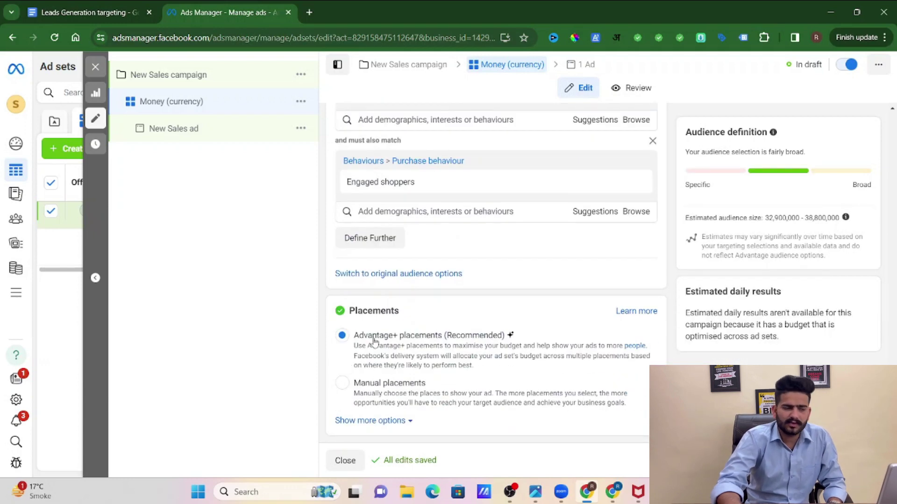
scroll(387, 267, "up", 15)
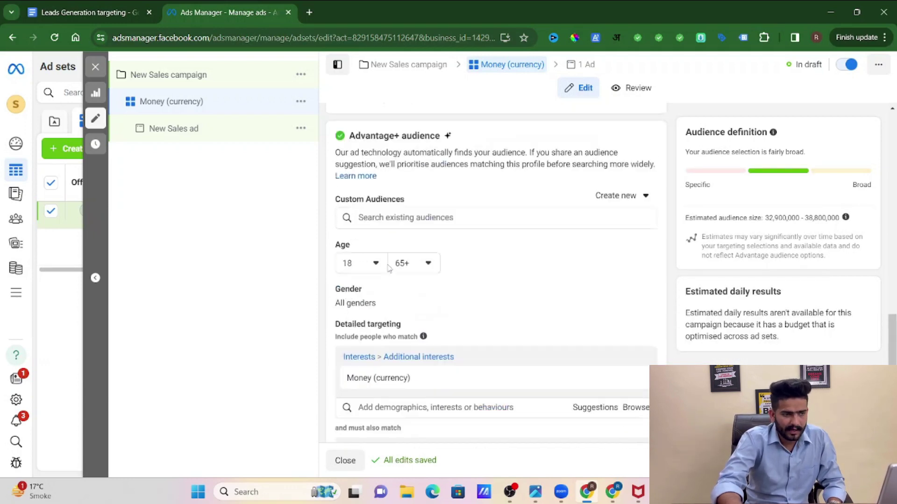
- Review the Money (currency) ad set from its name and conversion settings through schedule and audience to placements
scroll(387, 268, "up", 1)
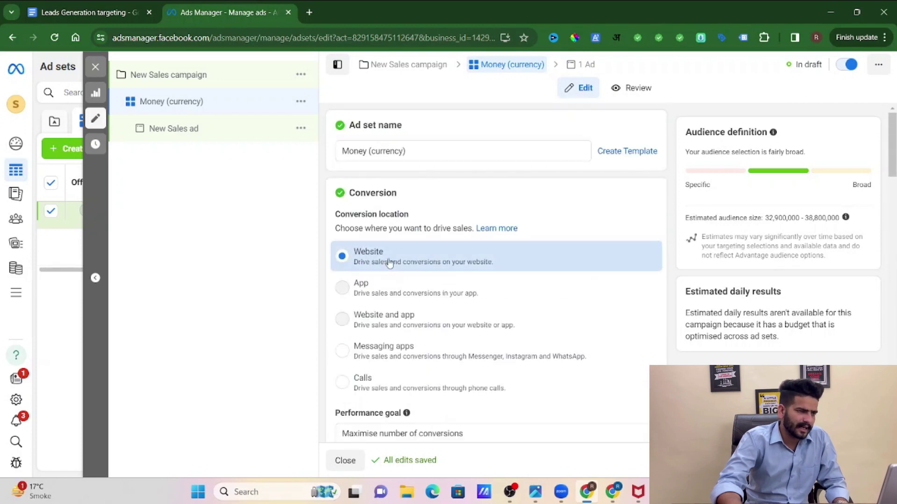
scroll(386, 264, "down", 3)
scroll(386, 277, "down", 3)
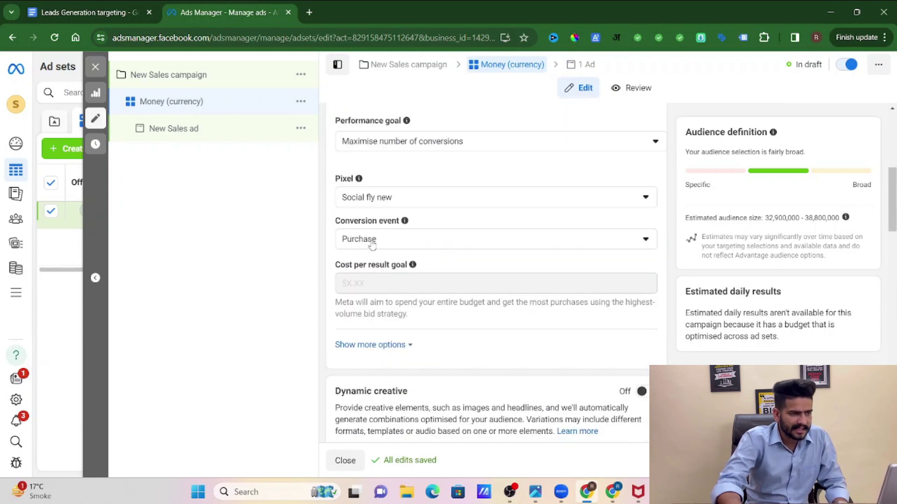
scroll(369, 234, "down", 1)
scroll(377, 189, "down", 6)
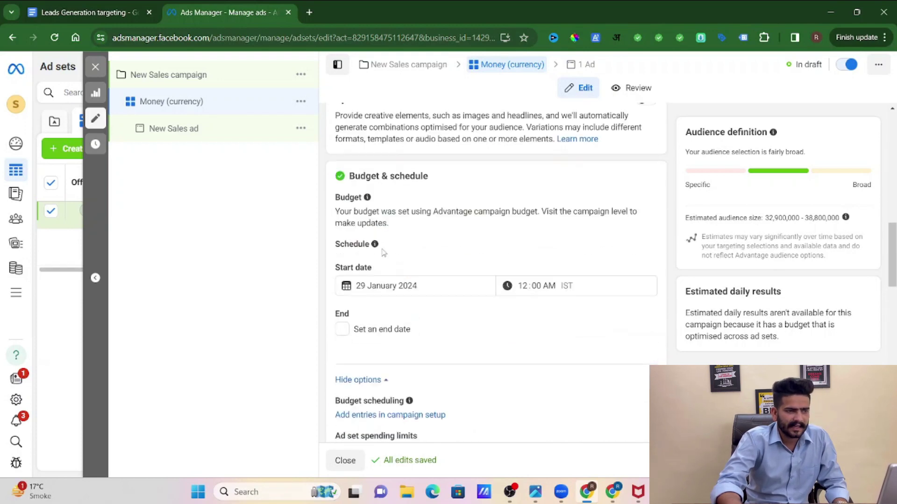
scroll(418, 181, "down", 8)
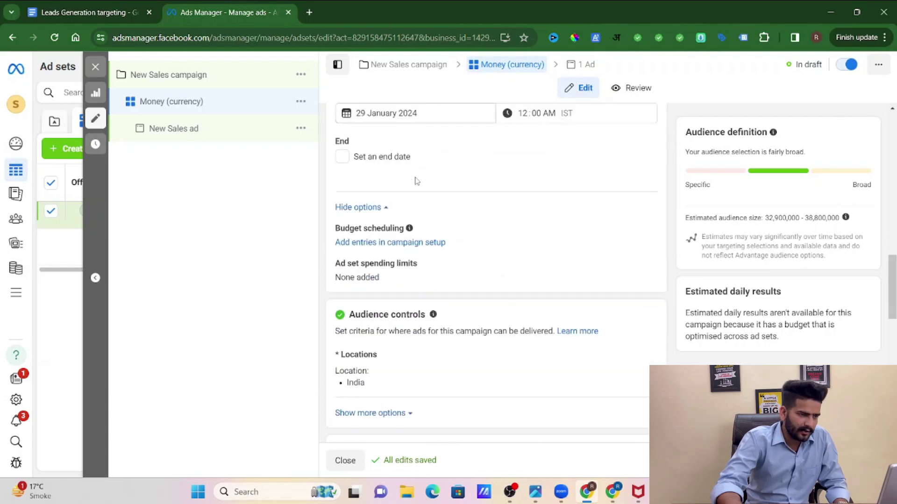
scroll(381, 293, "down", 6)
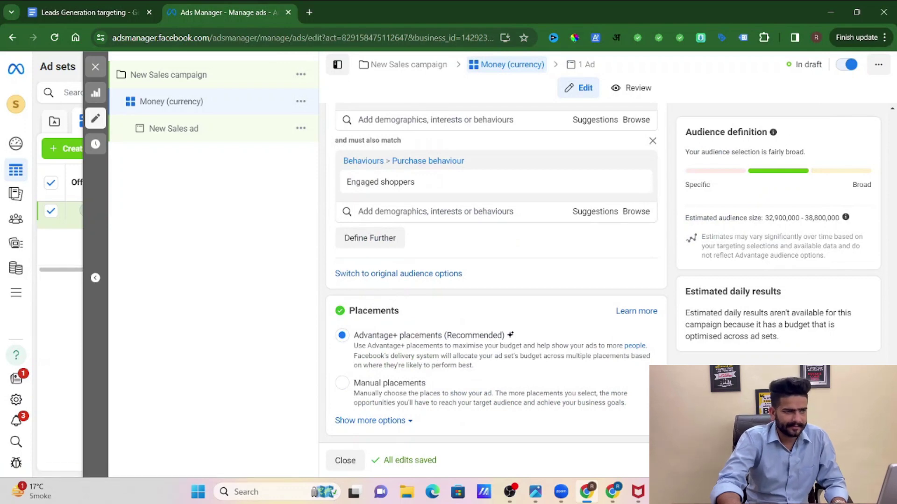
- Open the New Sales ad and set its identity to the Social Fly Facebook Page and the socialfly47 Instagram account
left_click(367, 154)
triple_click(367, 155)
left_click(294, 180)
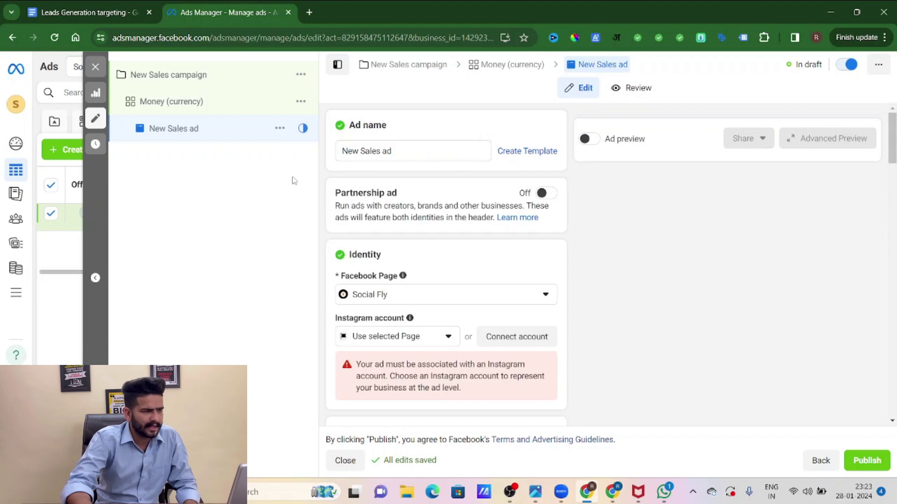
left_click(369, 292)
left_click(367, 396)
left_click(379, 337)
left_click(369, 383)
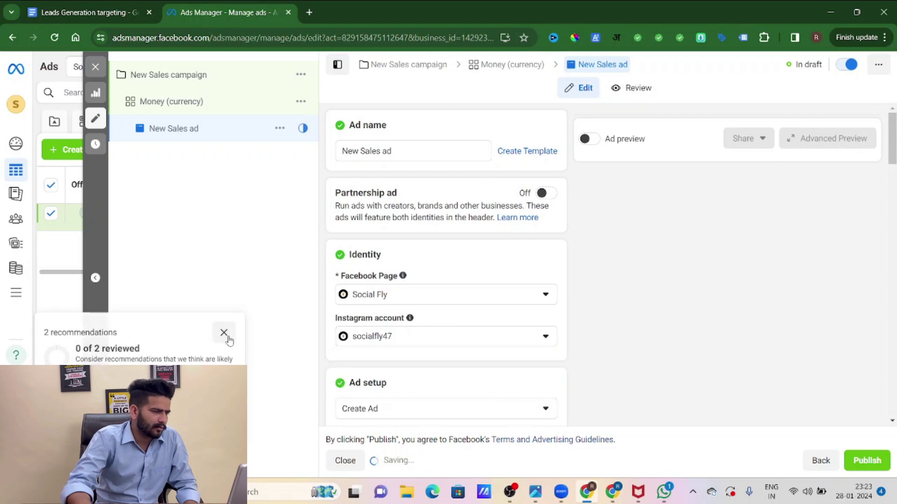
left_click(225, 332)
- Go to the ad's primary text, and switch to the start of the Leads Generation targeting document for the ad copy
scroll(379, 294, "down", 4)
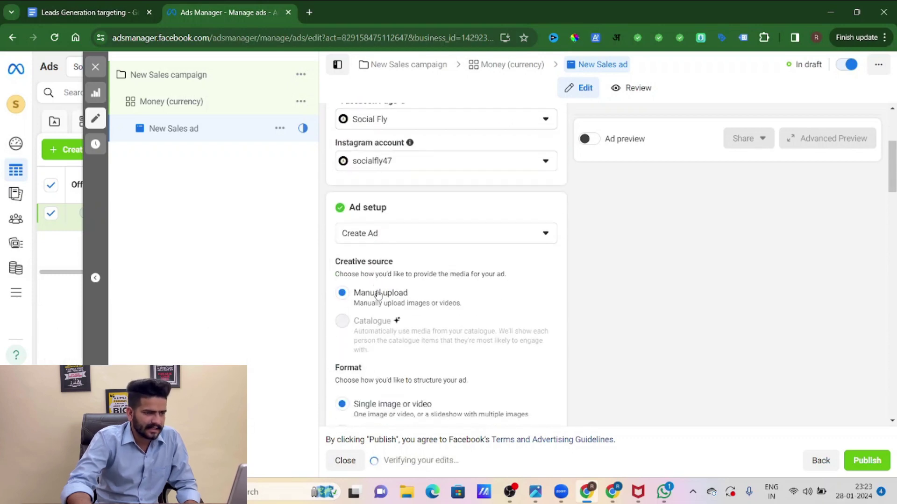
scroll(378, 293, "down", 10)
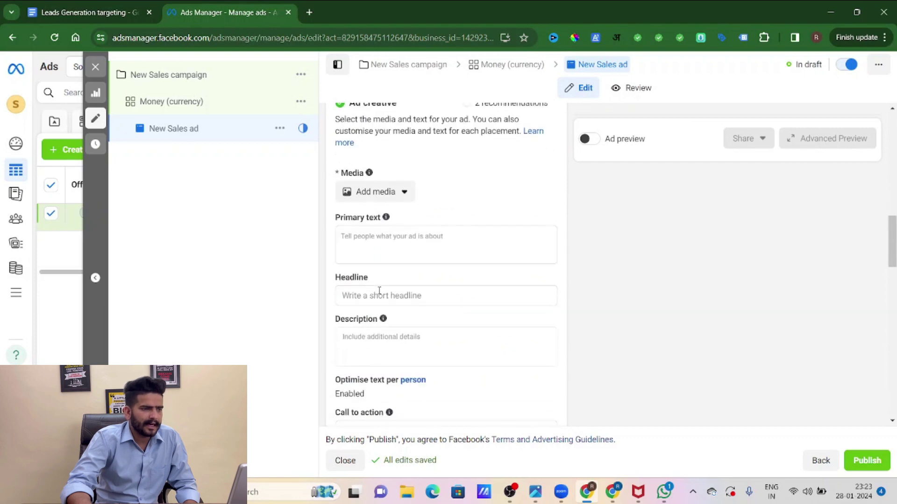
left_click(372, 249)
left_click(277, 255)
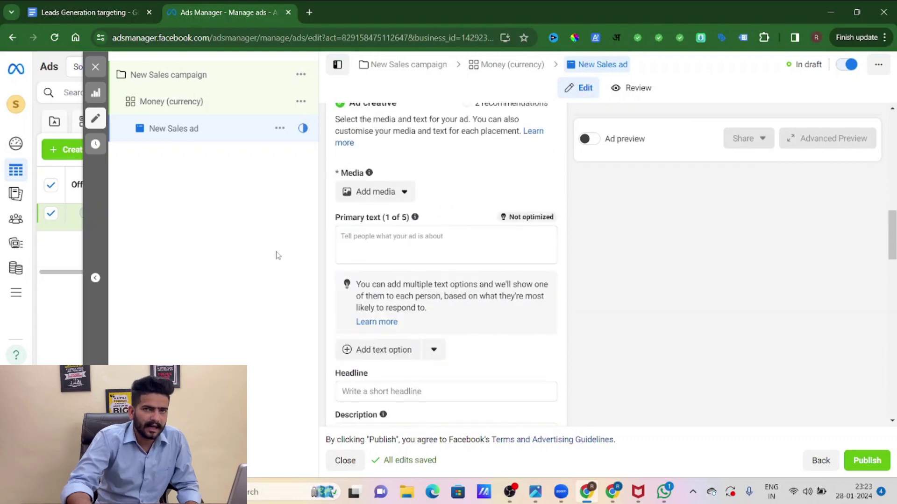
left_click(84, 13)
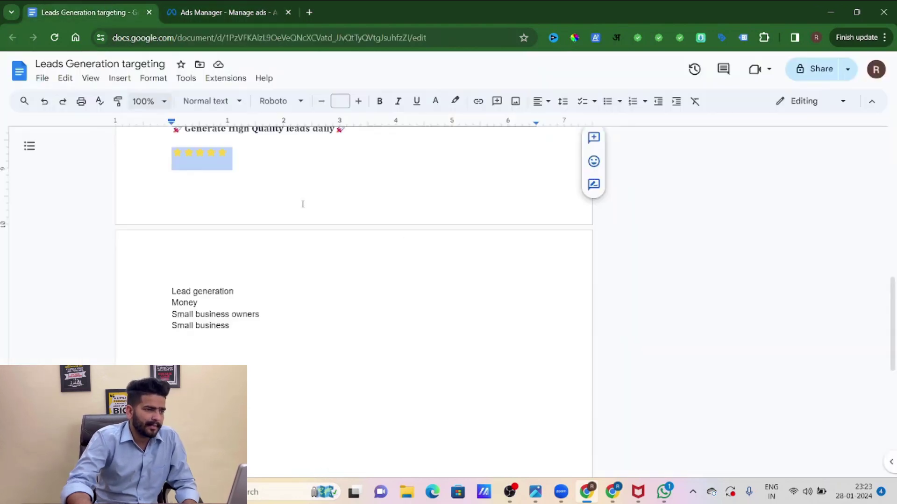
scroll(384, 329, "up", 15)
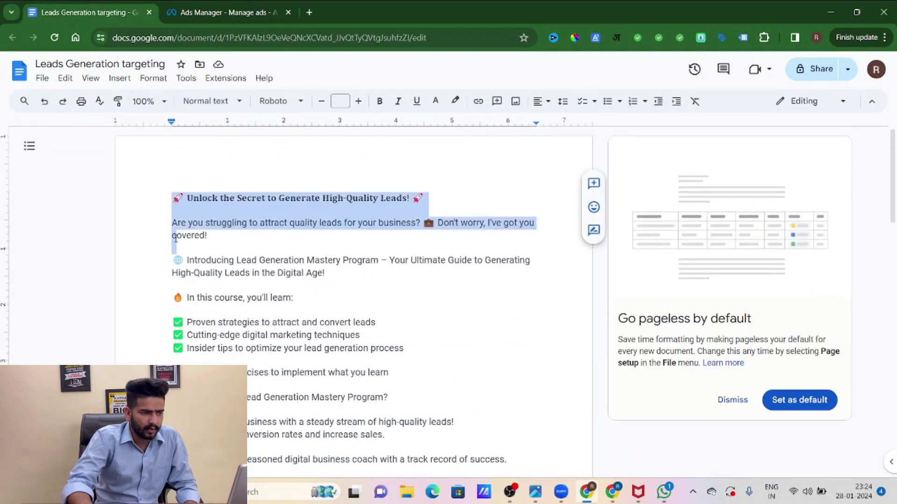
left_click_drag(172, 196, 208, 236)
scroll(327, 280, "down", 3)
scroll(327, 281, "down", 4)
left_click(242, 235, "shift")
left_click(310, 257, "shift")
scroll(179, 277, "up", 5)
scroll(179, 277, "up", 3)
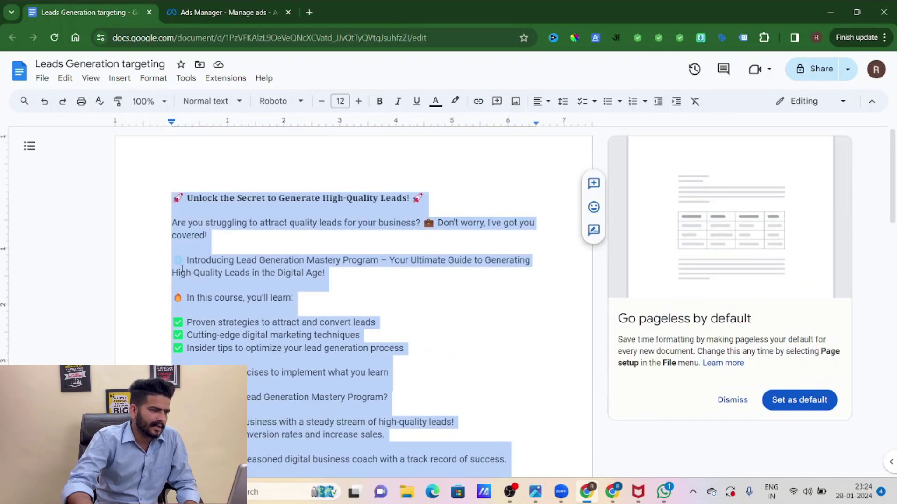
left_click(180, 263)
- Copy the document's ad copy from "Unlock the Secret to Generate High-Quality Leads!" through "Hurry up, limited spots available!" into the ad's primary text
left_click_drag(154, 198, 353, 398)
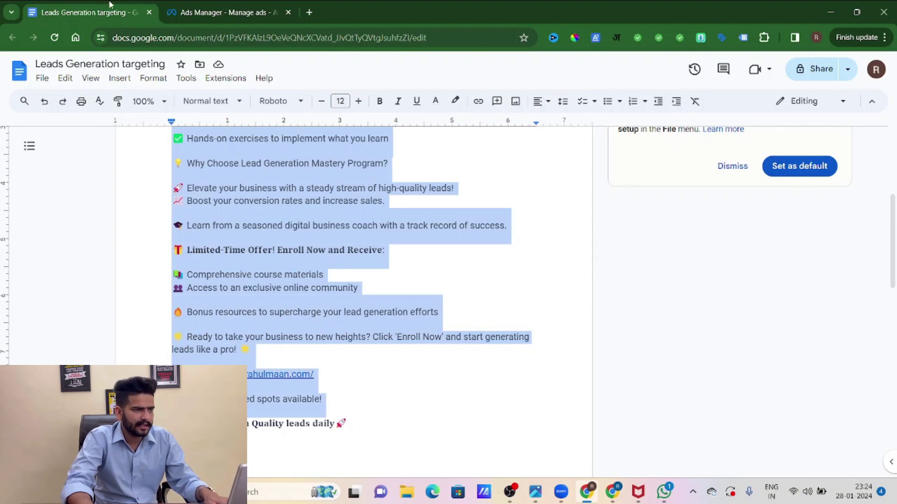
left_click(200, 10)
left_click(363, 234)
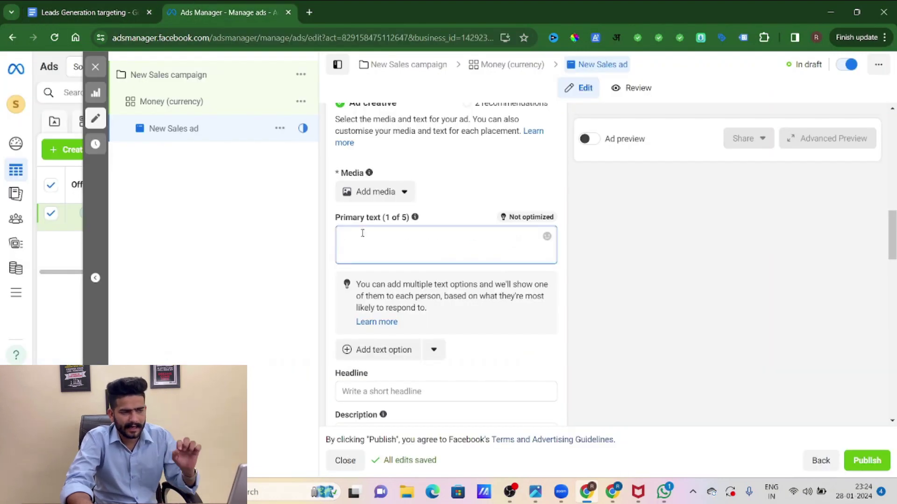
key("ctrl+v")
scroll(383, 306, "down", 3)
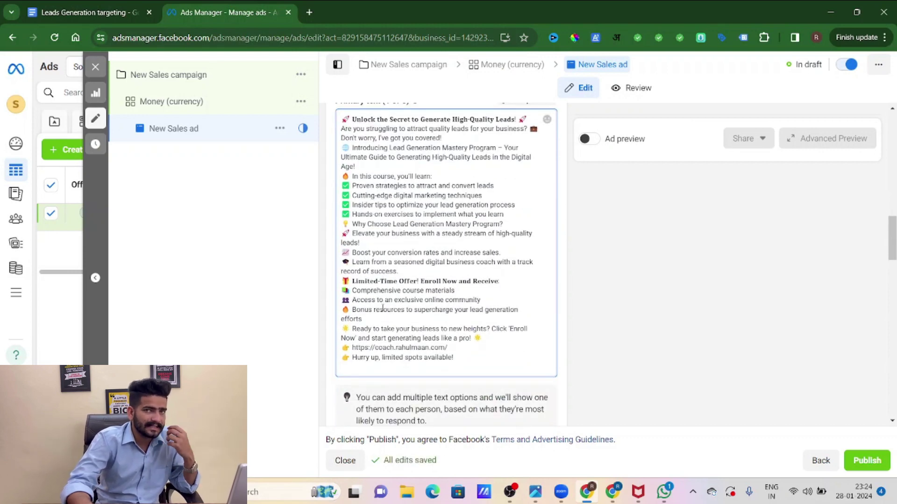
- Copy the line "🚀Generate High Quality leads daily🚀" from the Leads Generation targeting document into the ad's headline
scroll(382, 310, "down", 3)
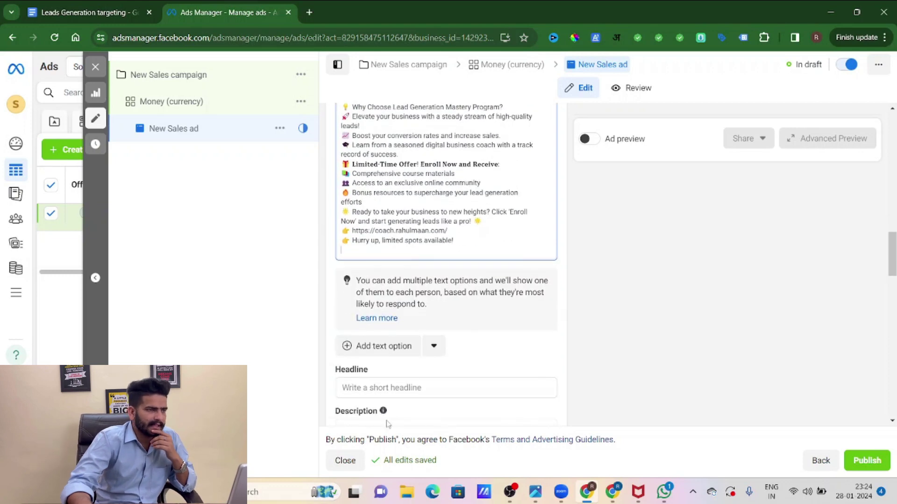
left_click(84, 12)
left_click(173, 337)
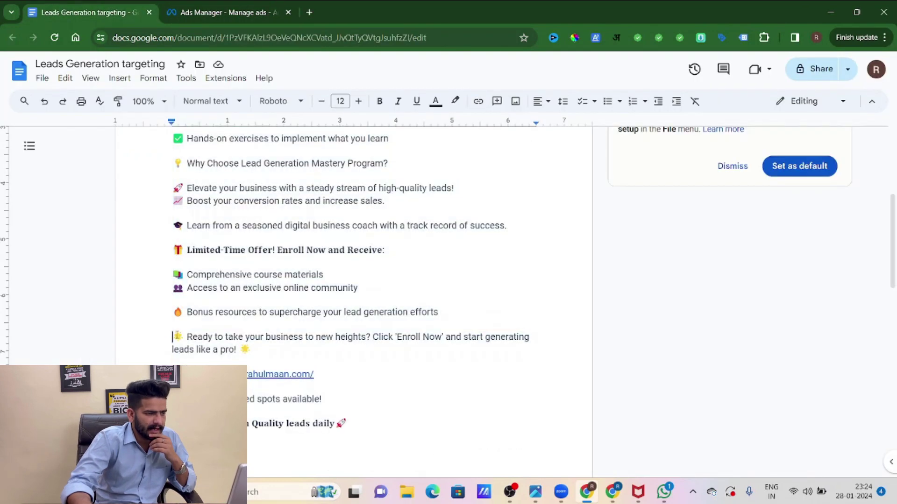
left_click_drag(172, 399, 312, 424)
key("ctrl+z")
left_click(306, 414)
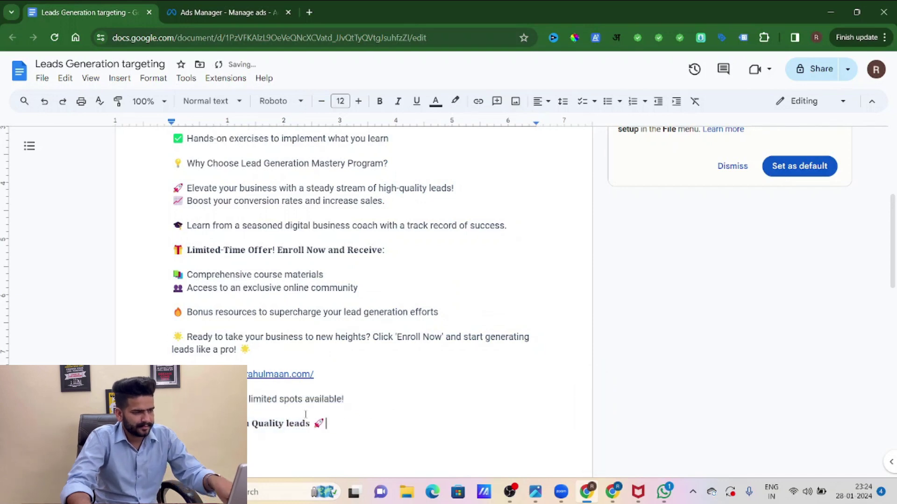
key("ctrl+y")
left_click_drag(380, 428, 210, 435)
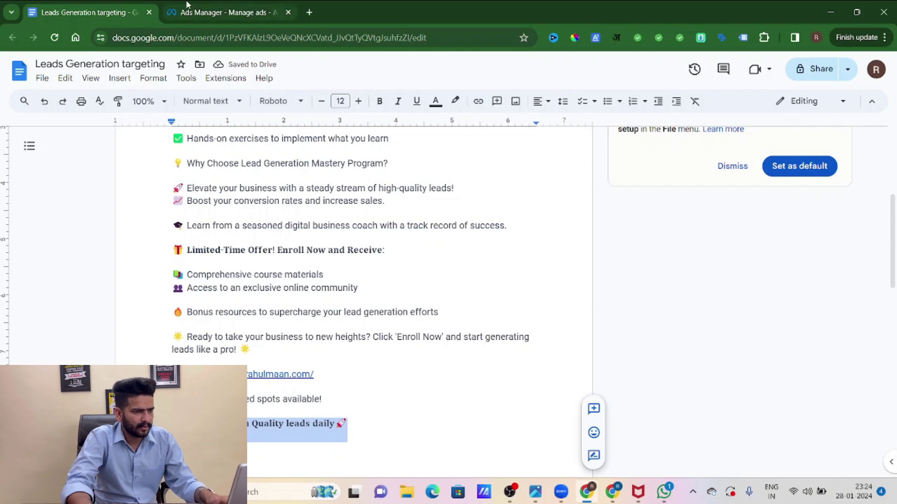
left_click(225, 12)
left_click(407, 390)
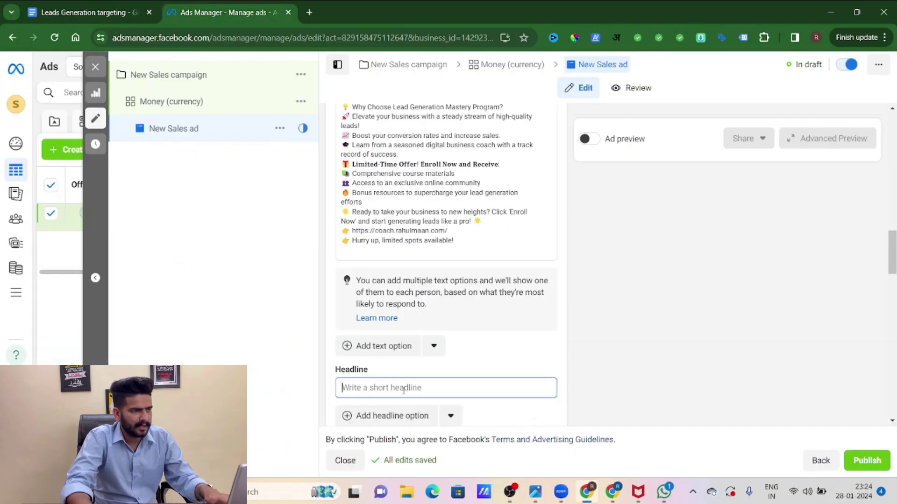
type("Generate High Quality leads daily 🚀")
- Copy the row of five star emojis from the Leads Generation targeting document into the ad's description
left_click(84, 13)
scroll(291, 276, "down", 2)
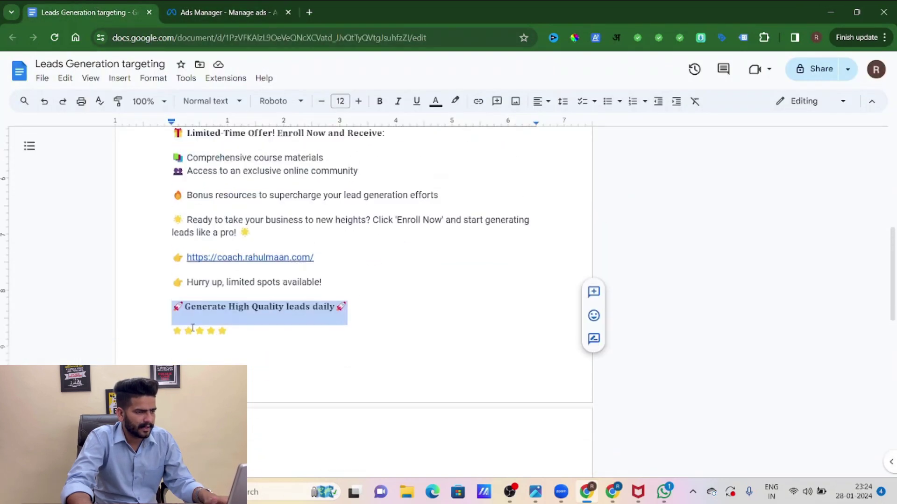
left_click_drag(155, 336, 248, 332)
key("ctrl+c")
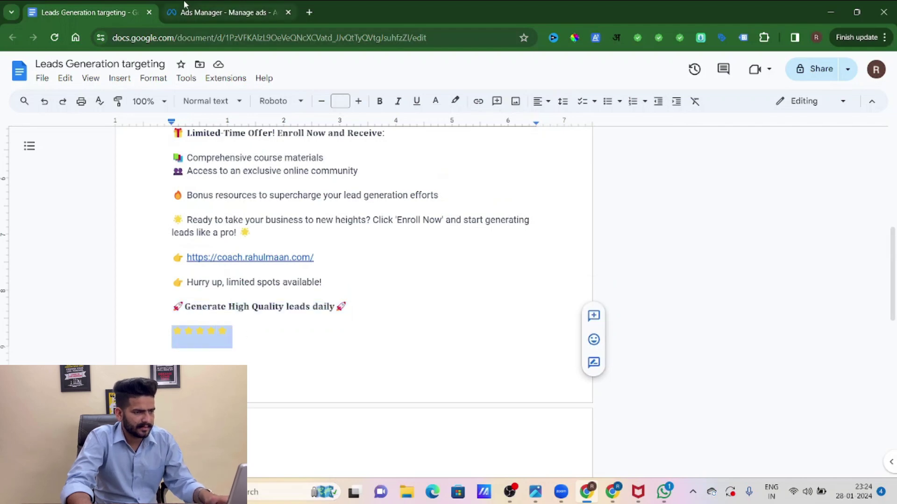
left_click(179, 5)
scroll(401, 386, "down", 2)
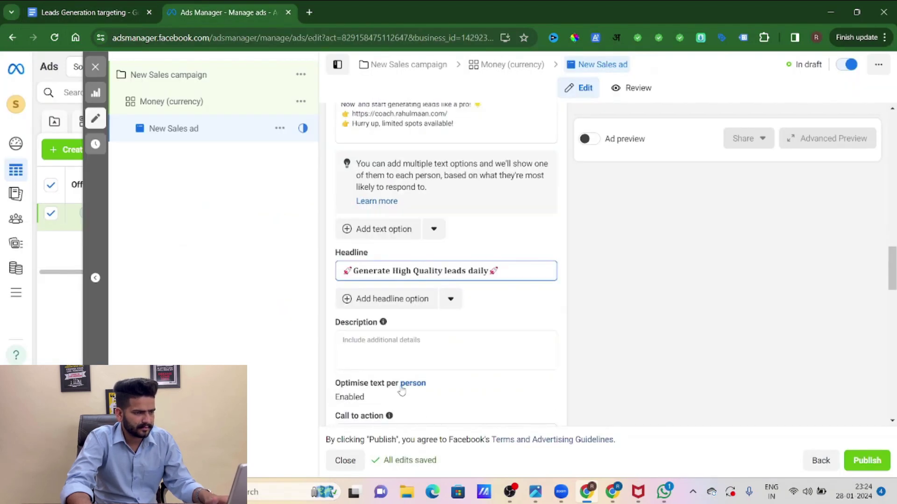
left_click(387, 343)
key("ctrl+v")
left_click(316, 339)
- Look through the ad's call to action options, keeping Learn more selected
scroll(360, 339, "down", 3)
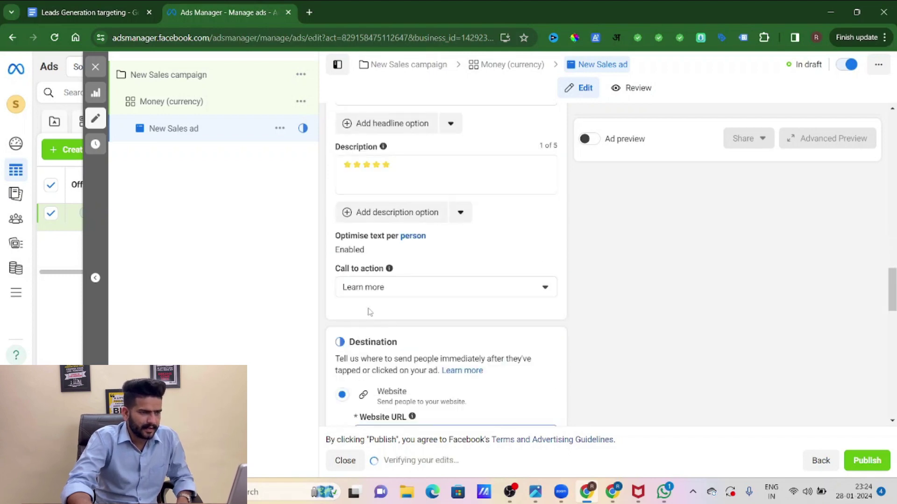
scroll(370, 312, "down", 2)
left_click(368, 172)
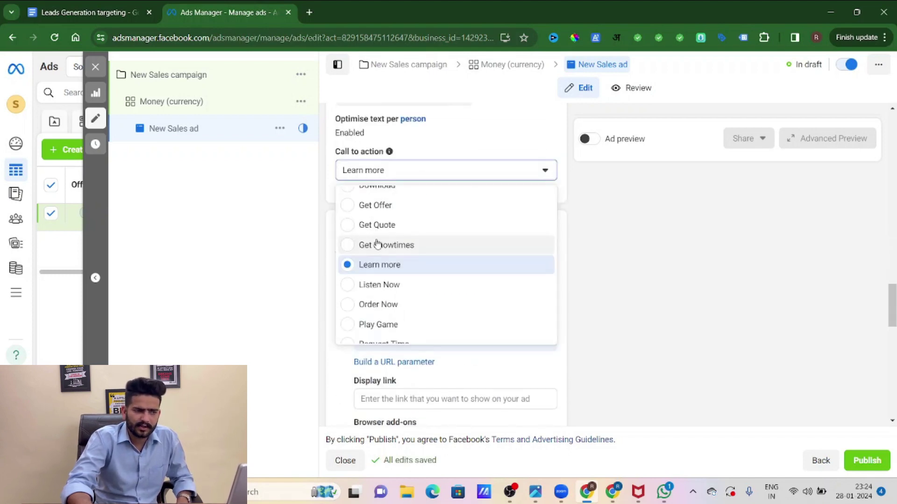
left_click(291, 286)
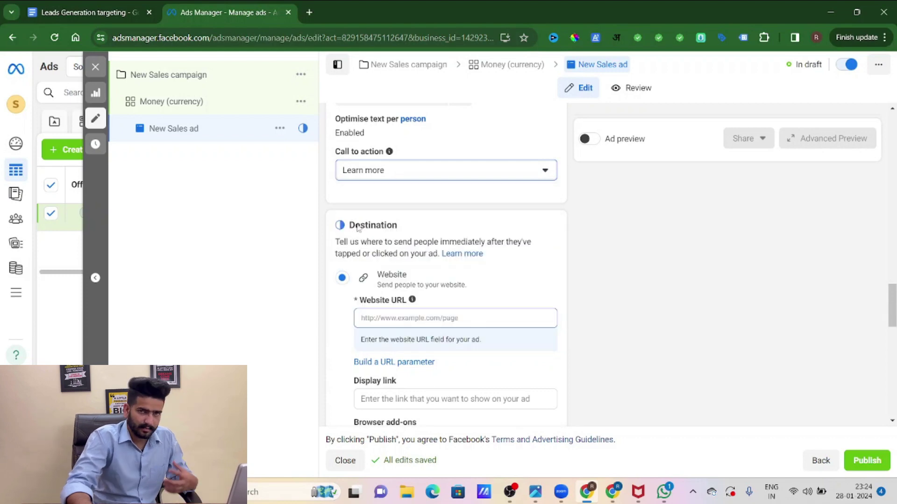
- Load google.com in a new browser tab and copy its full address
left_click(311, 14)
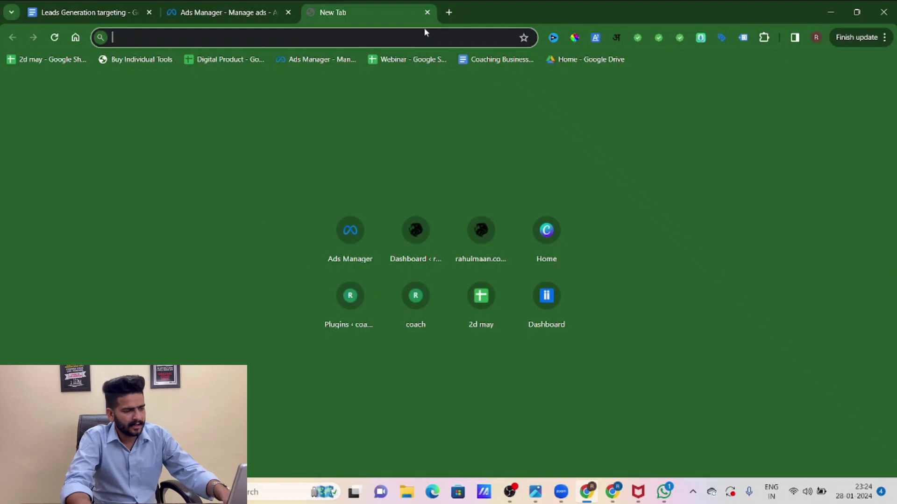
type("go")
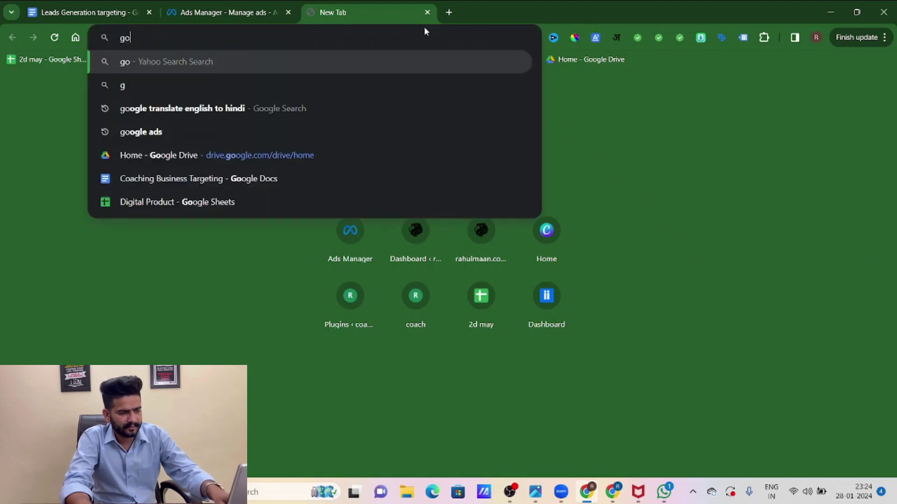
type("ogle.com")
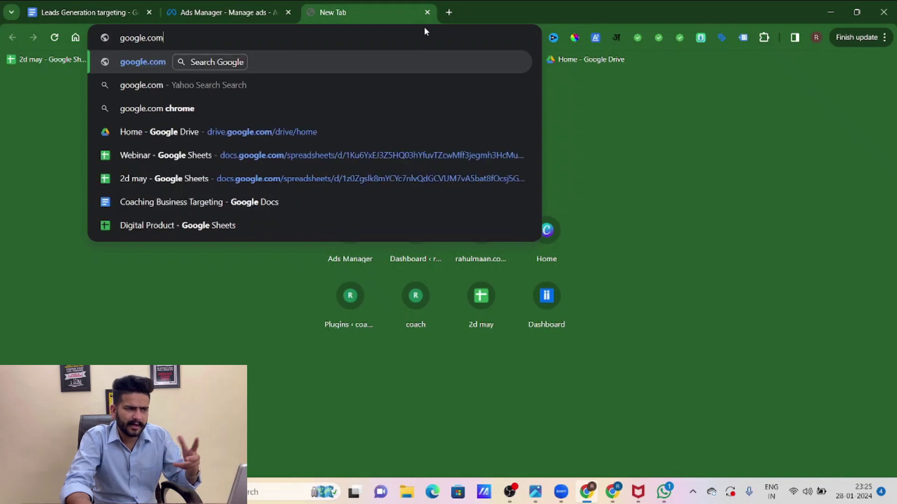
key("Return")
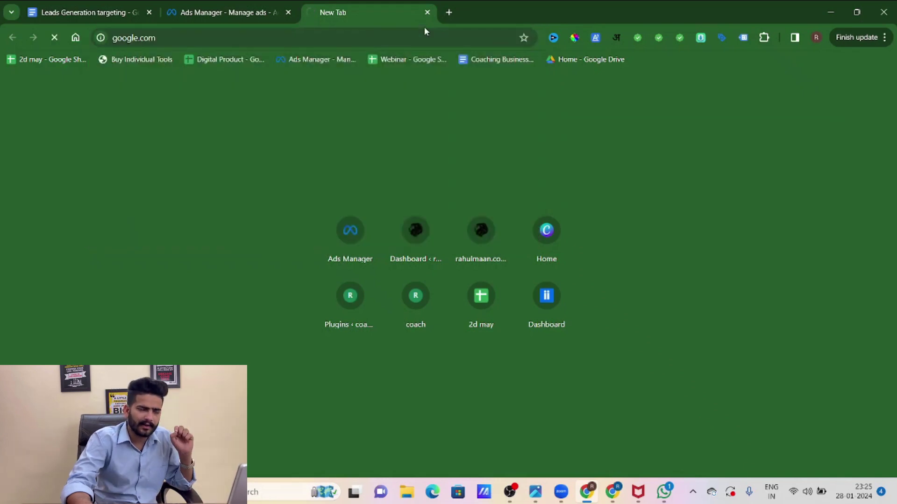
double_click(240, 44)
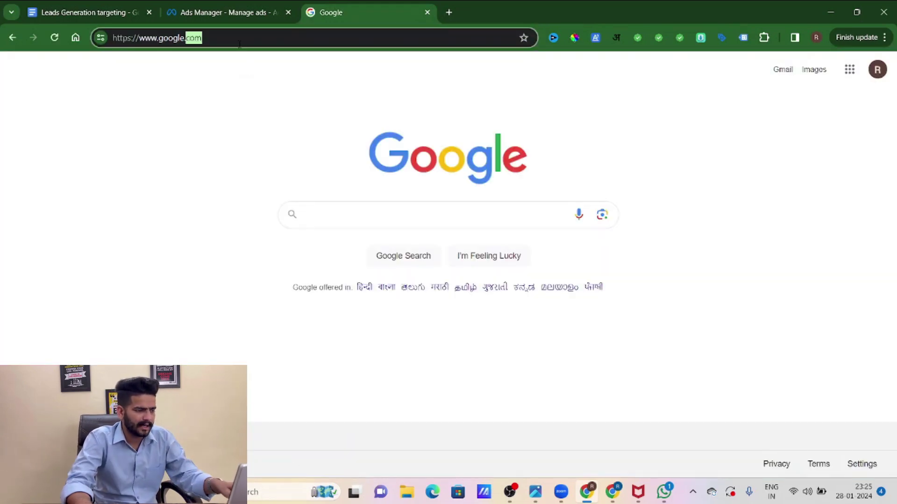
key("ctrl+a")
key("ctrl+c")
left_click(202, 6)
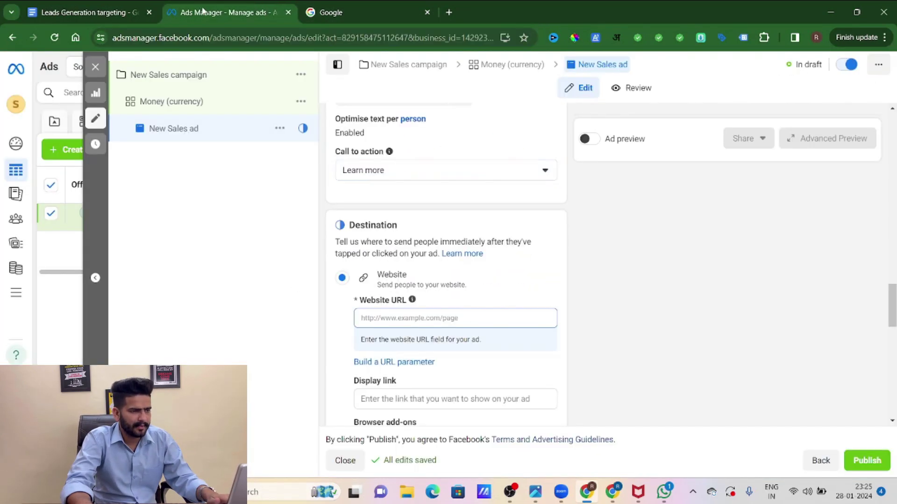
left_click(401, 319)
key("ctrl+v")
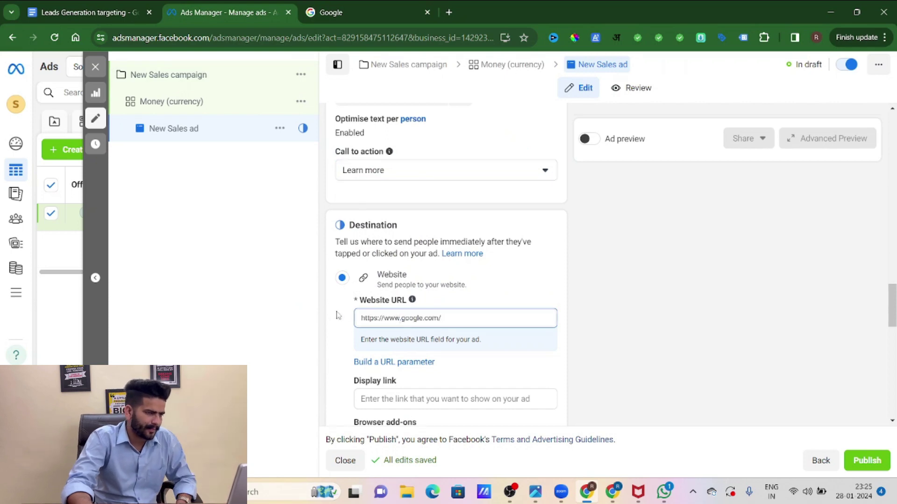
scroll(355, 309, "down", 7)
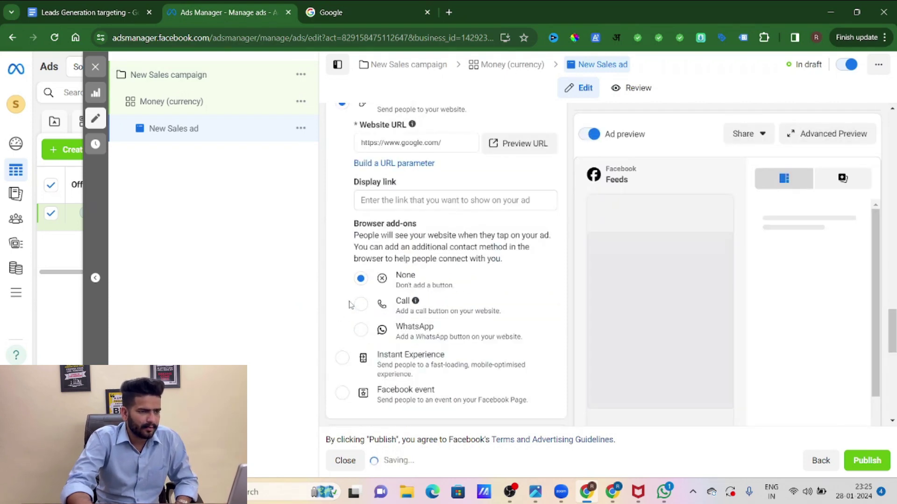
- Add the account video "Launch Your Online Course In Just 1 Week" as the ad's media, keeping its full length, original crops and all optimisations
scroll(353, 312, "down", 6)
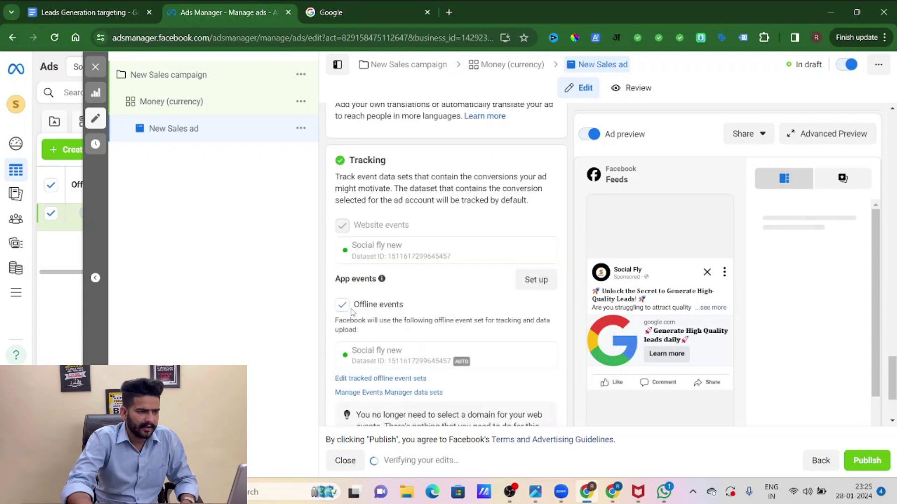
scroll(351, 312, "up", 10)
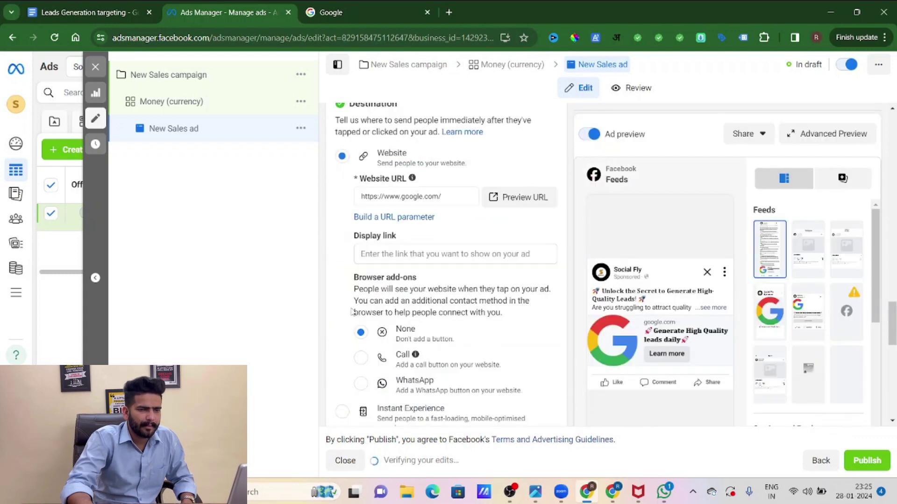
scroll(351, 306, "up", 8)
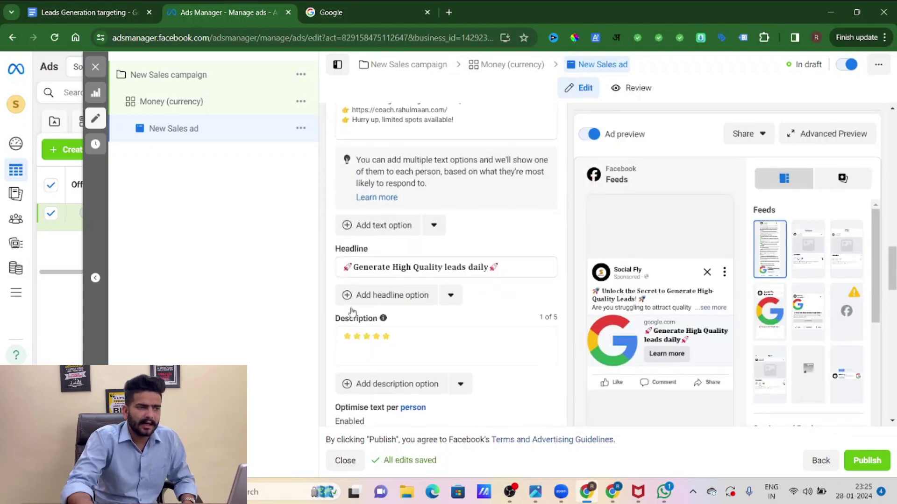
scroll(351, 299, "up", 3)
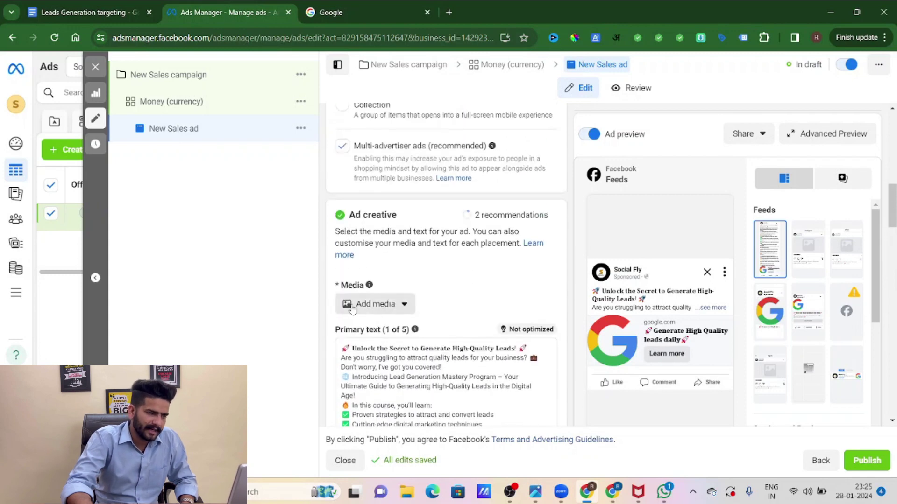
left_click(374, 304)
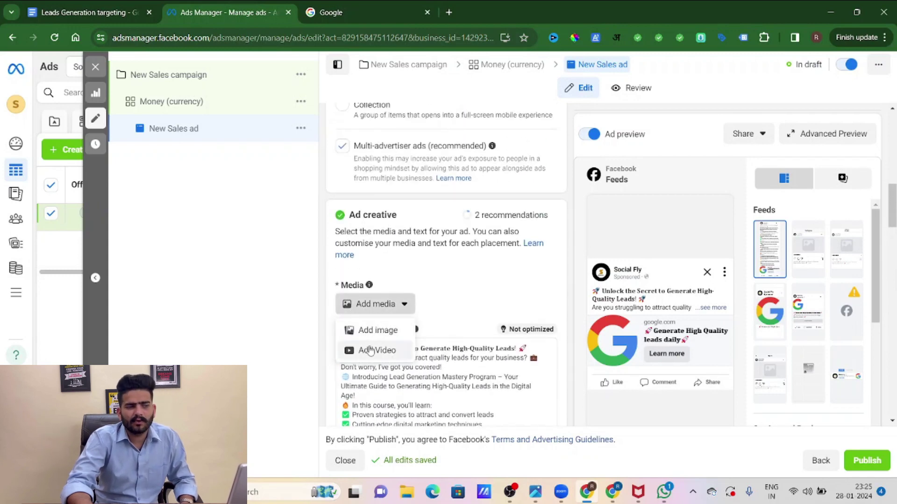
left_click(370, 350)
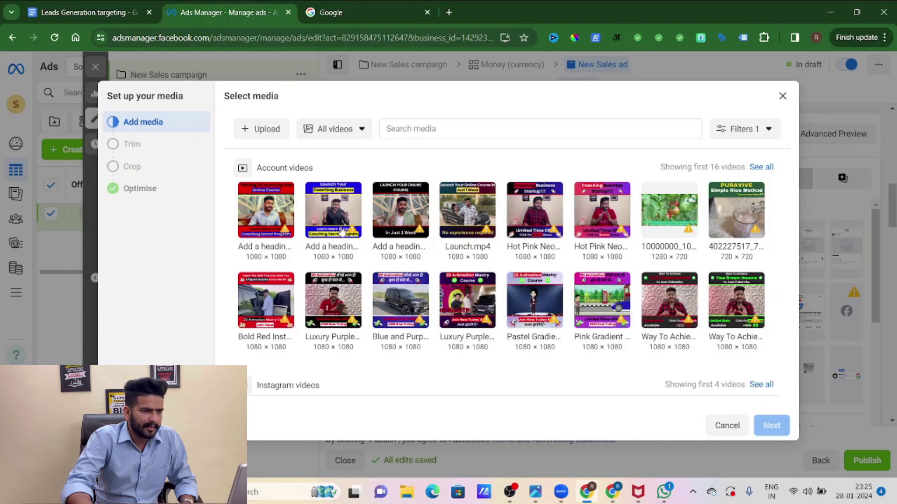
left_click(411, 221)
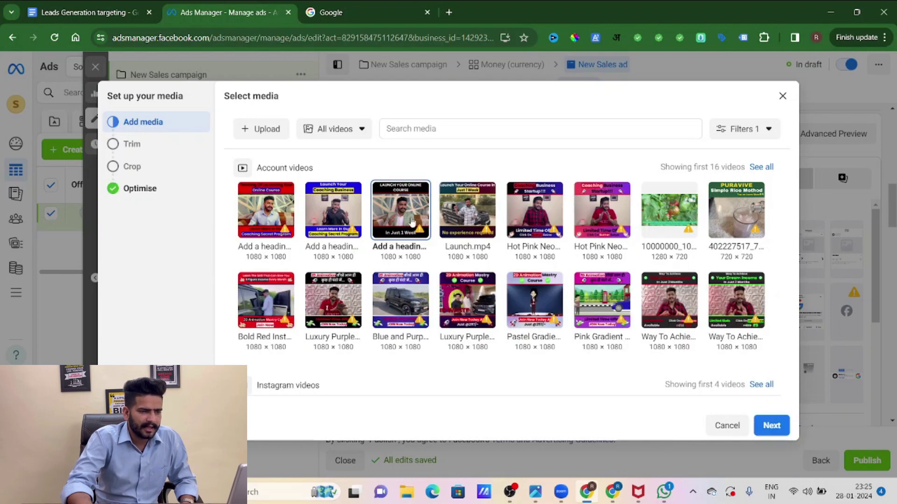
left_click(777, 426)
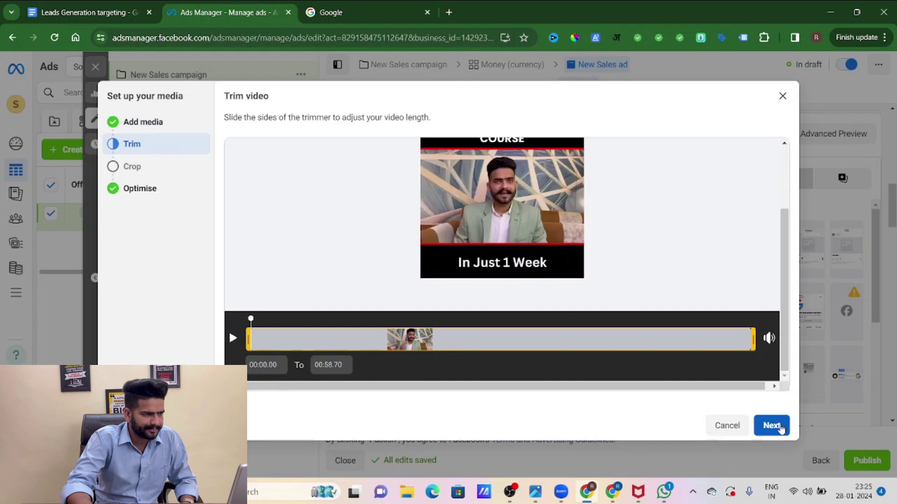
left_click(772, 426)
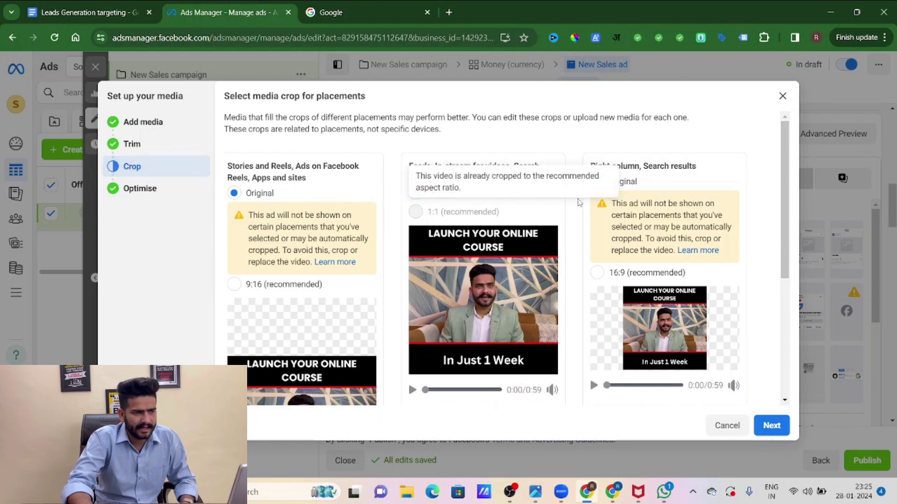
left_click(766, 425)
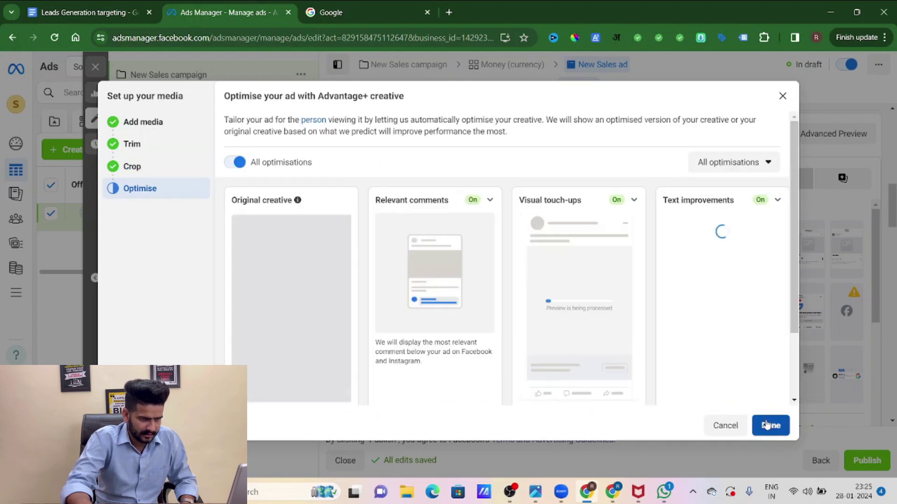
left_click(766, 424)
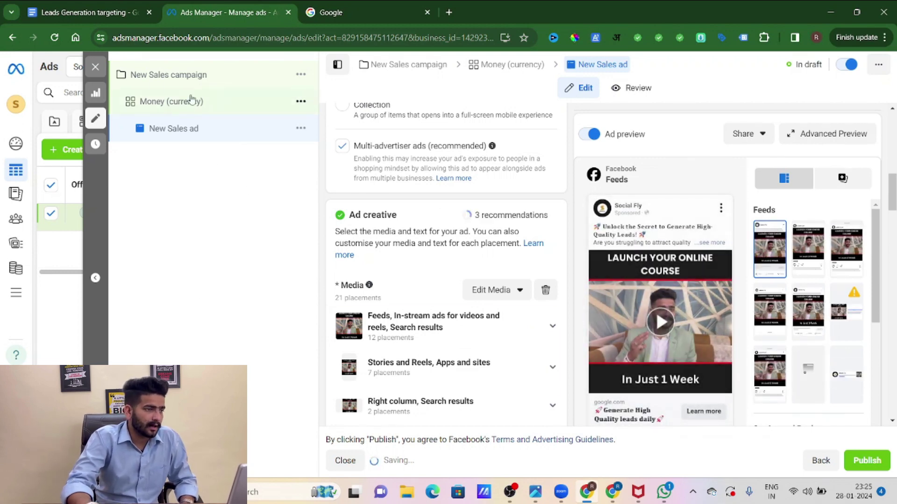
- Duplicate the New Sales ad once within the original campaign, keeping existing reactions, comments and shares shown
left_click(141, 80)
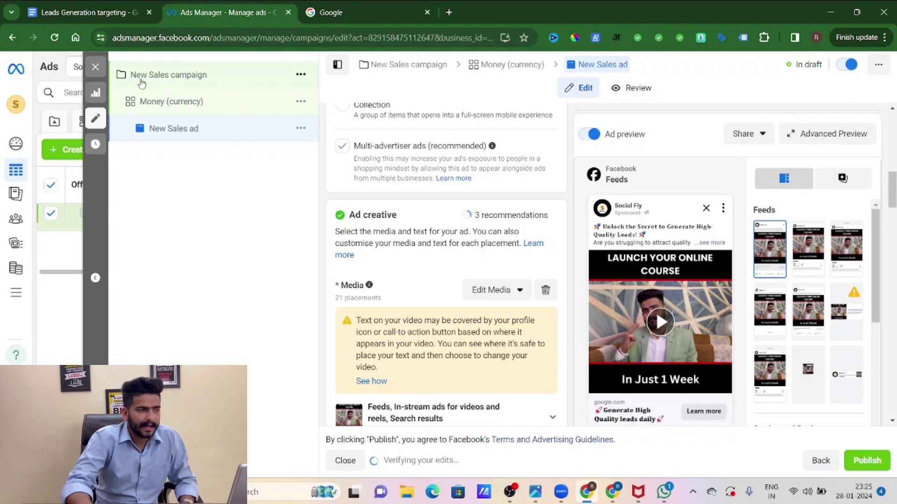
left_click(157, 102)
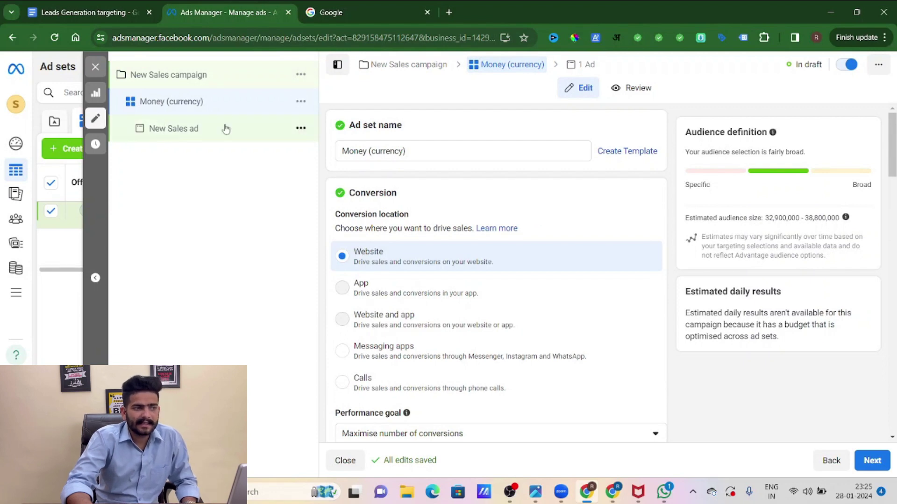
left_click(301, 128)
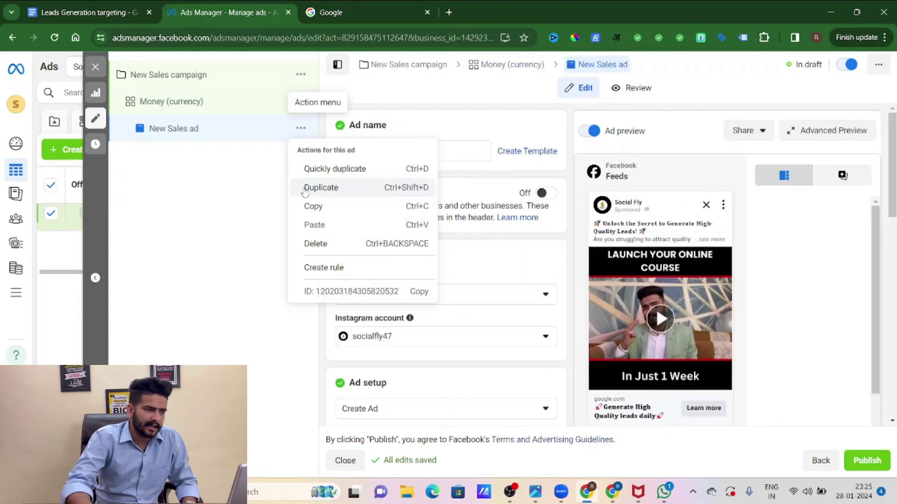
left_click(333, 190)
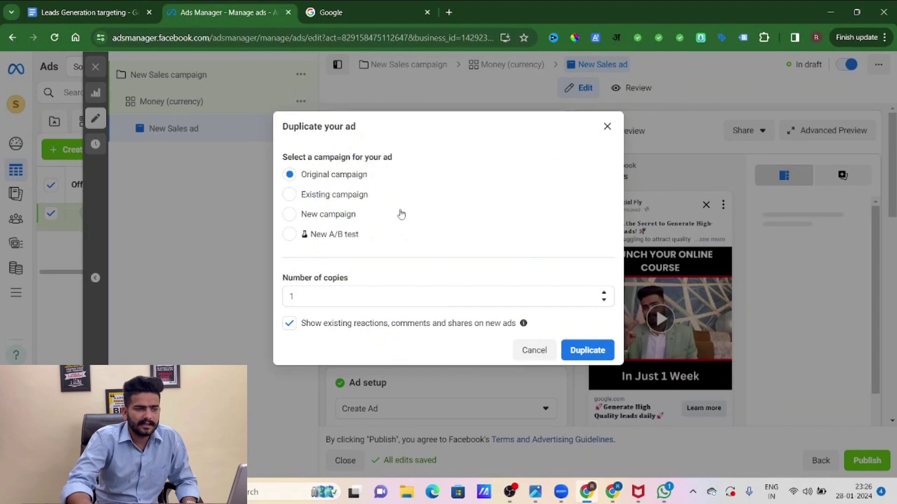
left_click(570, 347)
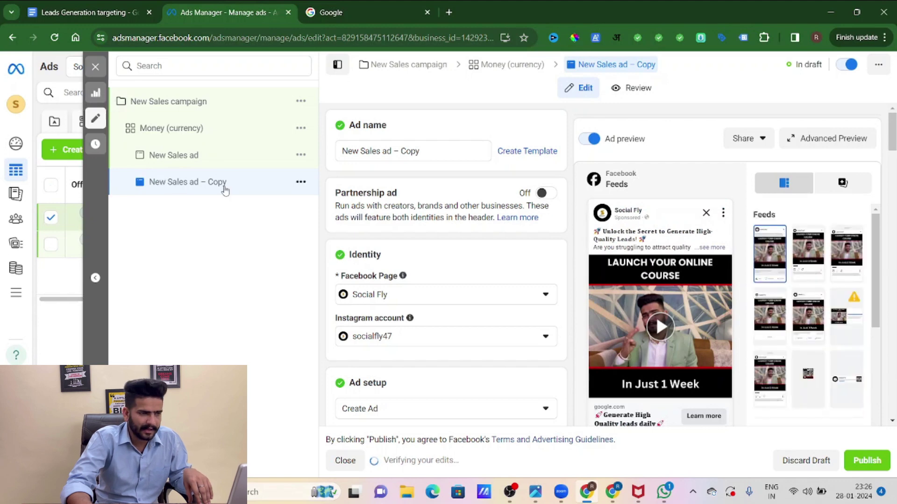
- Replace the duplicated ad's media with the "Launch Your Coaching Business" account video, keeping the original crops and all optimisations
scroll(411, 297, "down", 10)
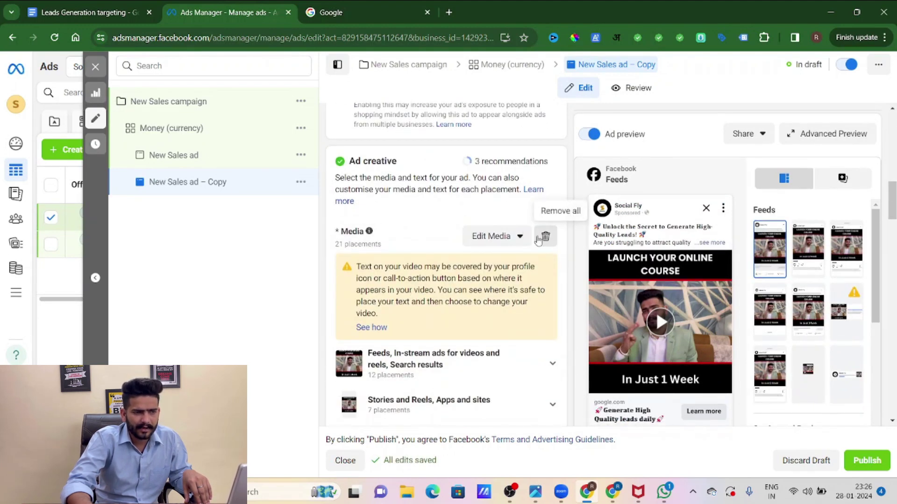
left_click(545, 239)
left_click(405, 250)
left_click(369, 296)
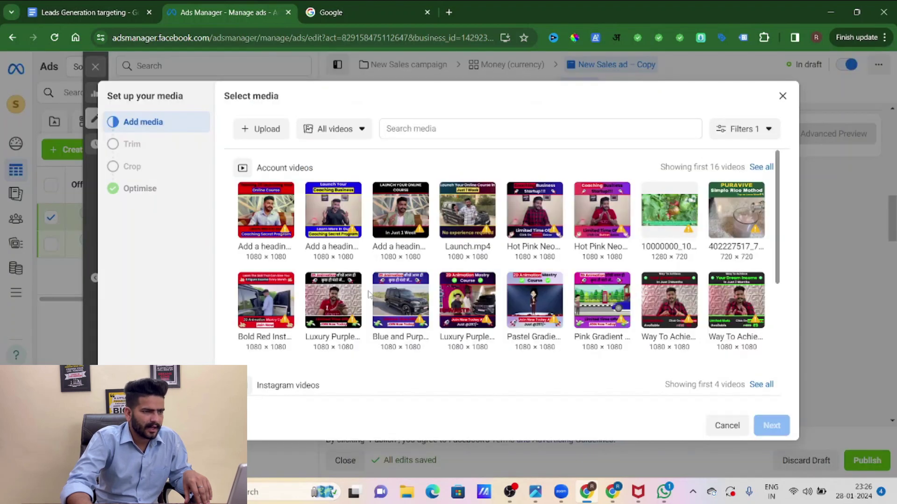
left_click(314, 232)
left_click(763, 430)
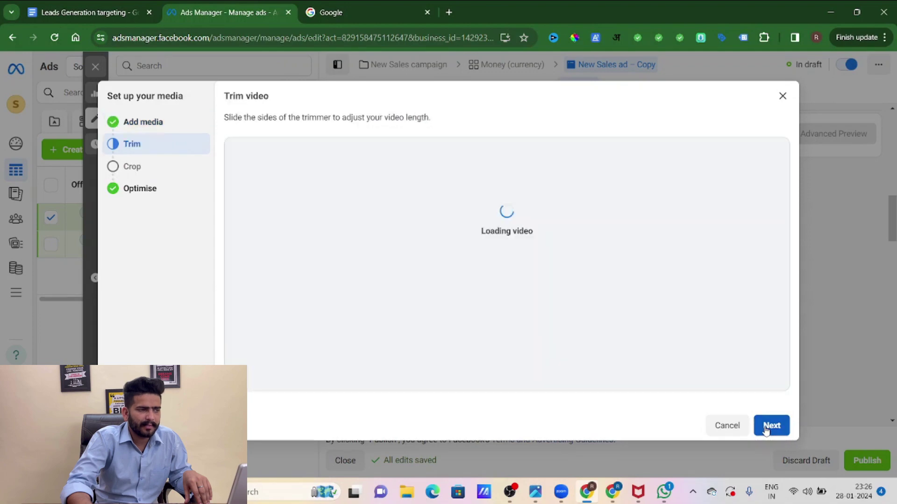
left_click(765, 426)
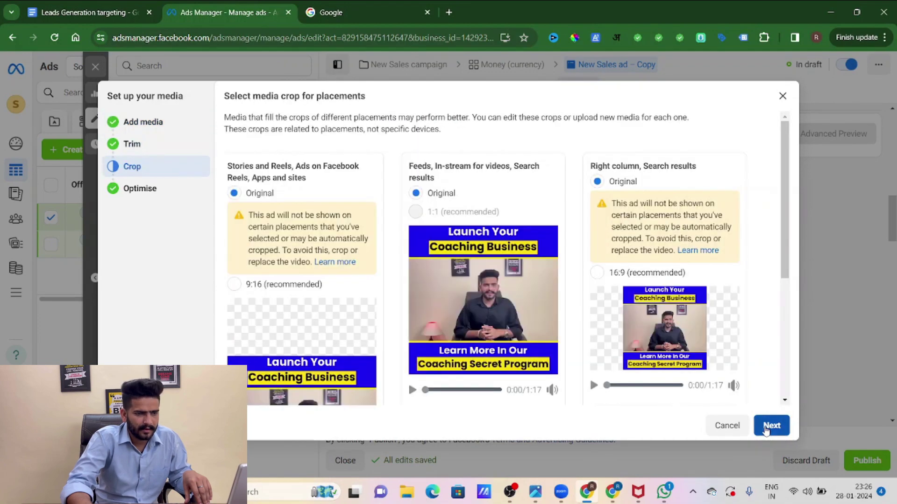
left_click(765, 426)
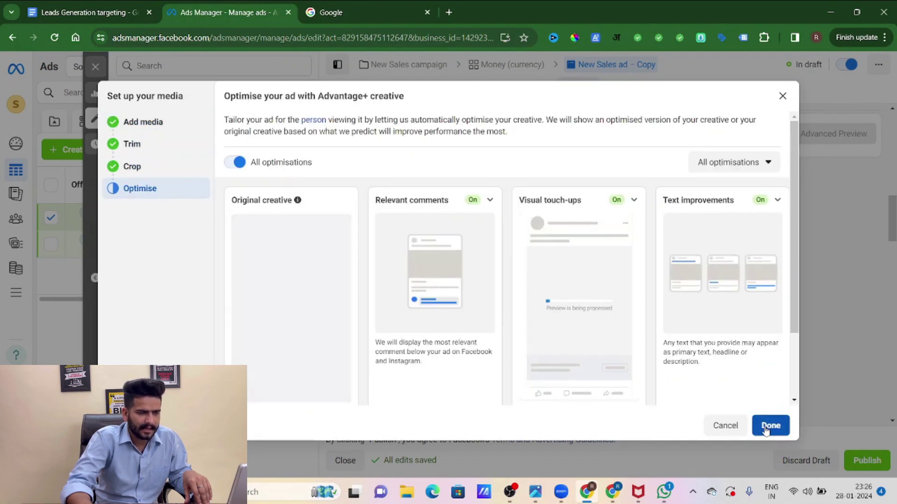
left_click(770, 426)
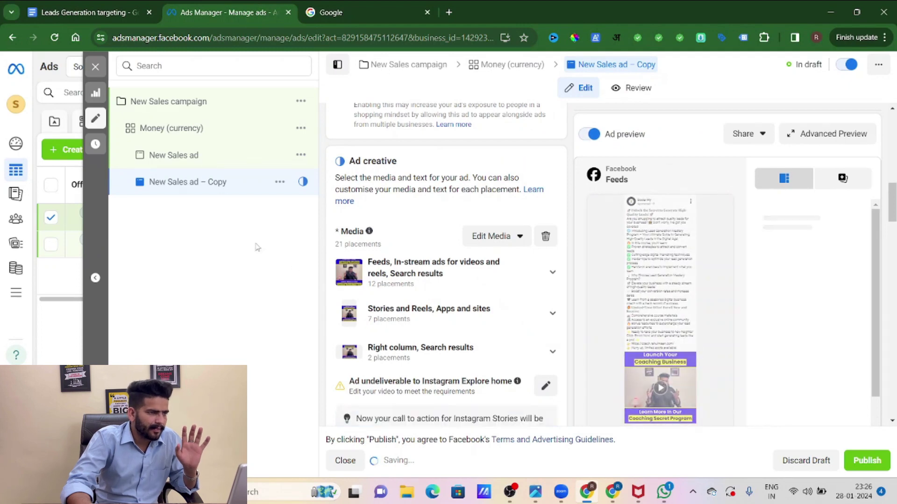
- Duplicate the Money (currency) ad set within the original campaign, making 3 copies
left_click(183, 134)
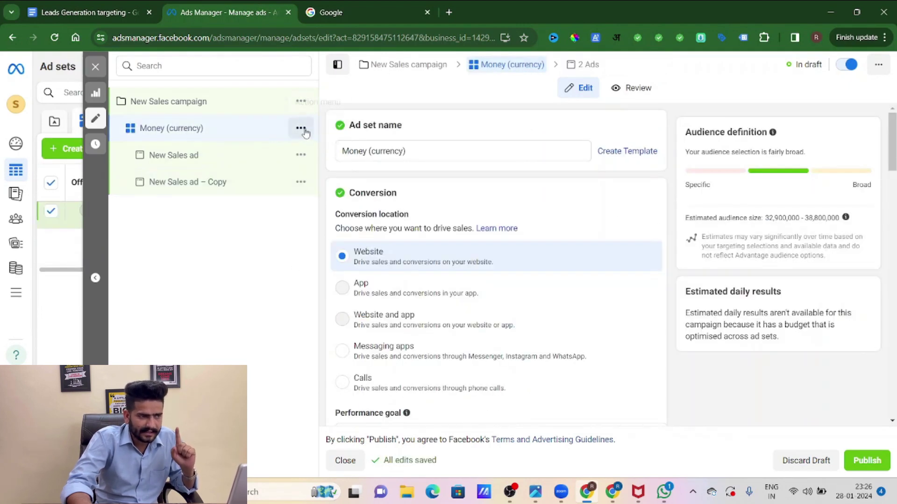
left_click(300, 128)
left_click(324, 188)
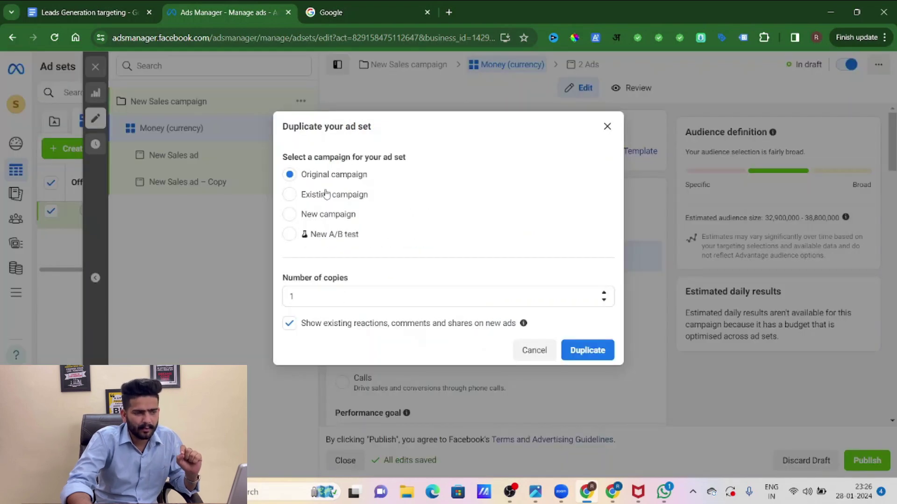
left_click(603, 293)
left_click(604, 293)
left_click(590, 351)
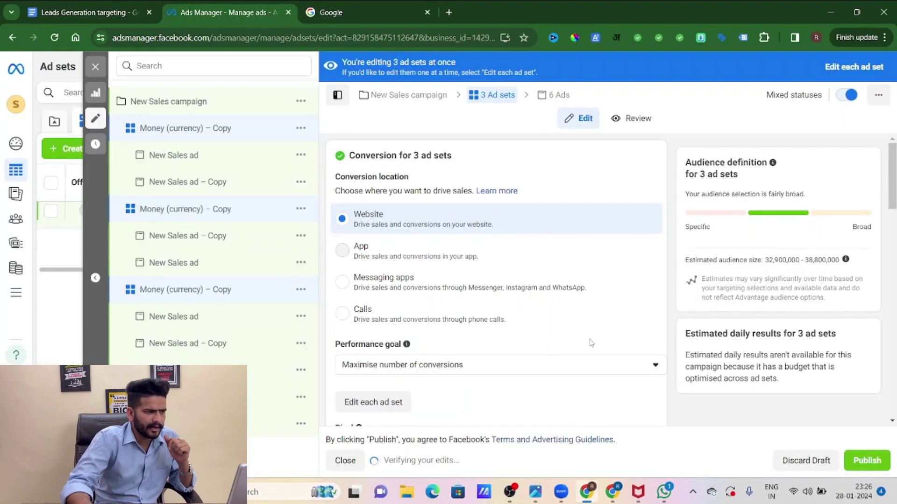
- Remove the Money (currency) interest from the detailed targeting of the first copied ad set
left_click(174, 134)
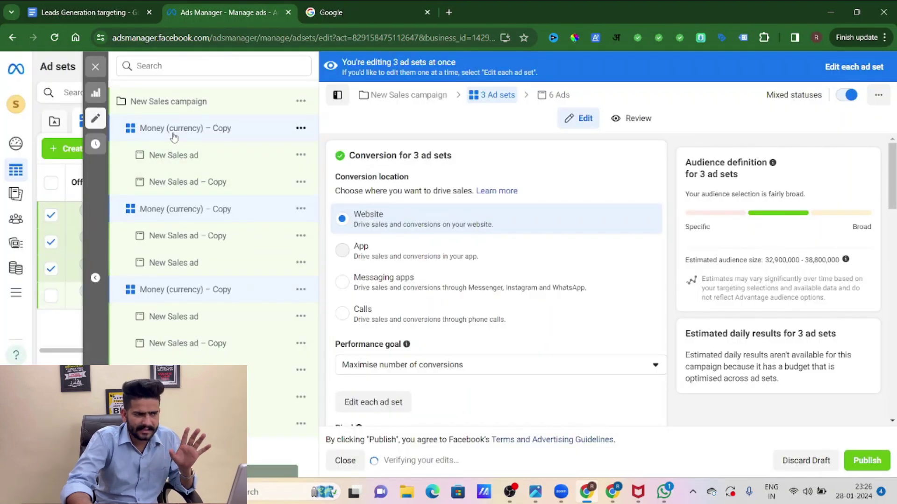
scroll(422, 254, "down", 4)
scroll(424, 256, "down", 18)
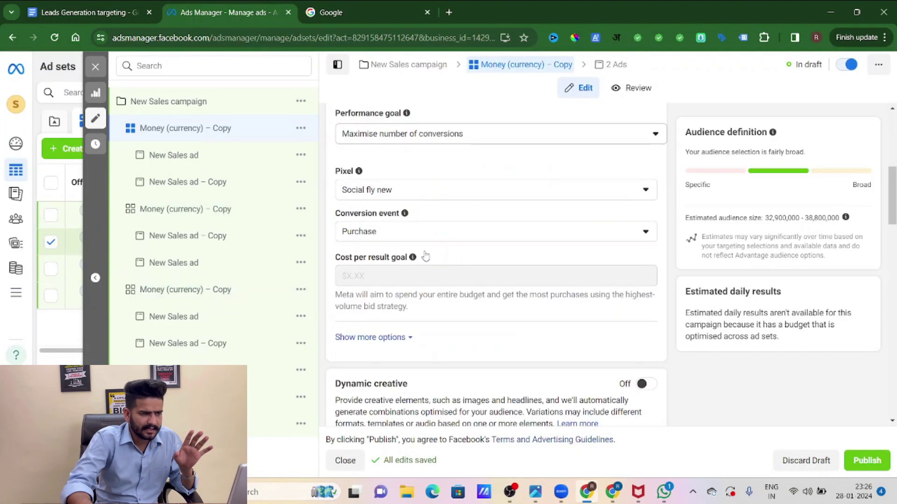
scroll(425, 255, "down", 4)
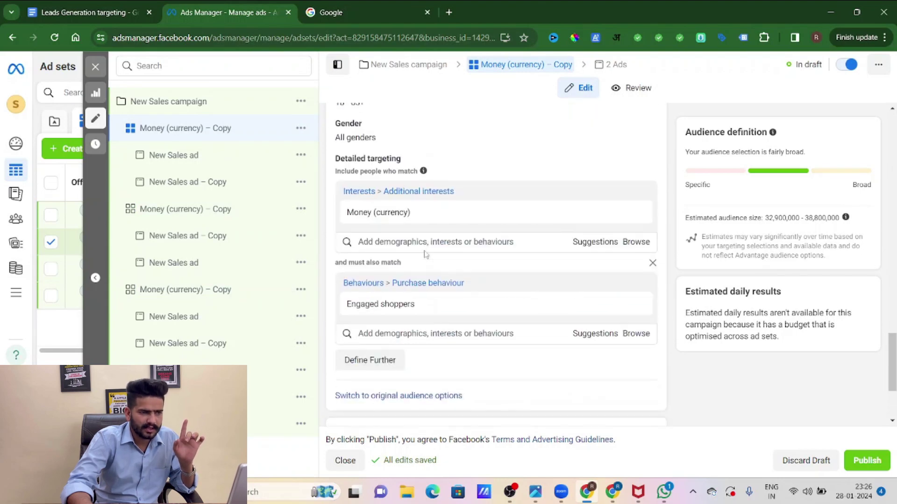
mouse_move(541, 216)
left_click(636, 212)
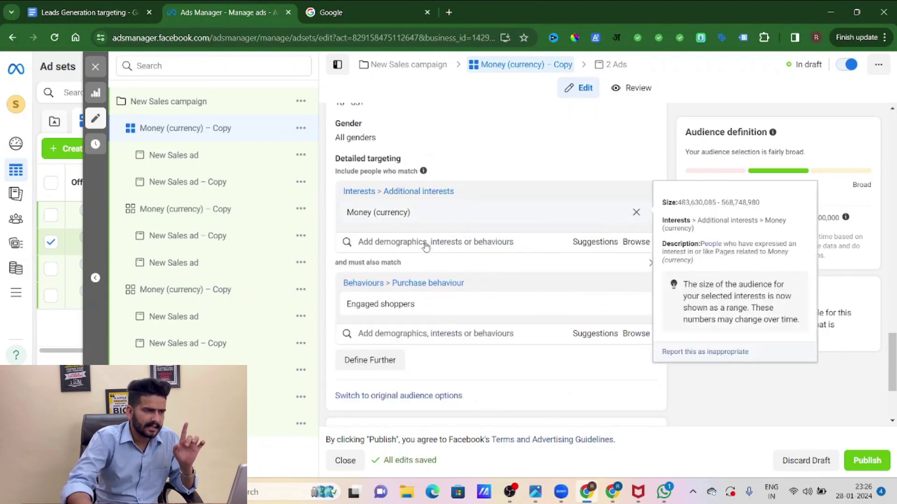
- Add the Small business owners behaviour to the first copied ad set's detailed targeting, above the Engaged shoppers condition
left_click(422, 191)
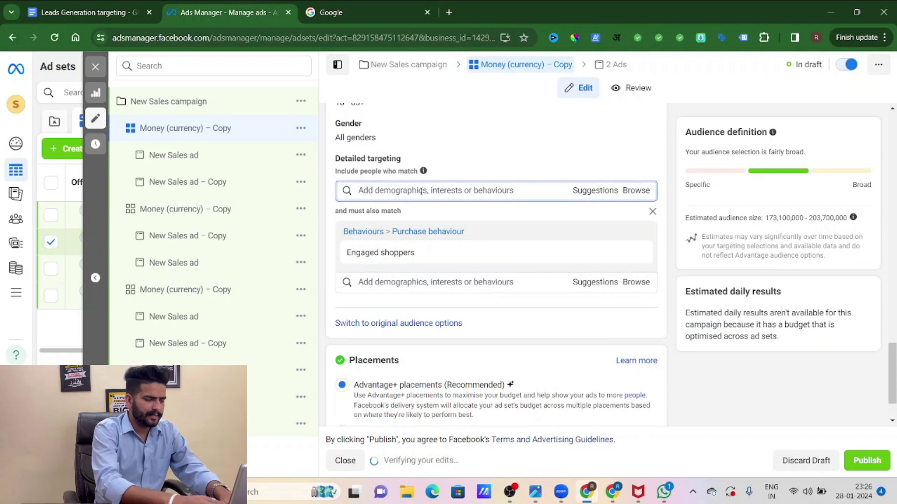
type("busines")
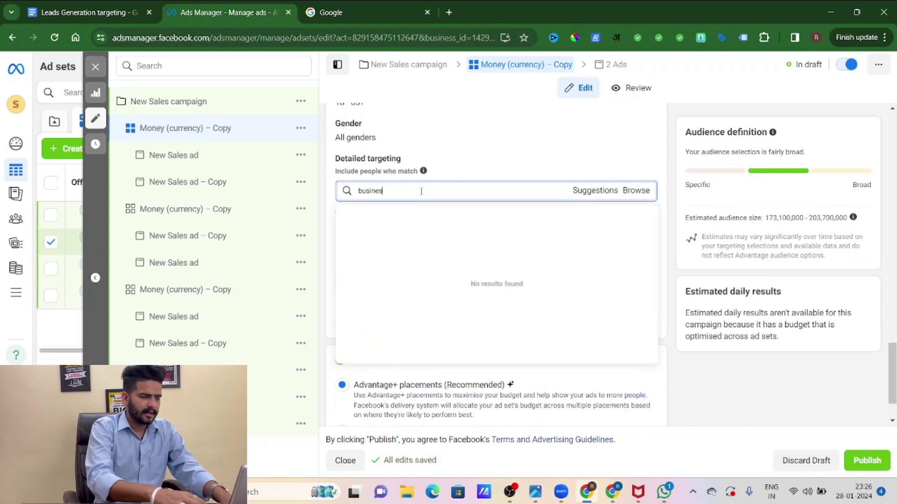
type("s owner")
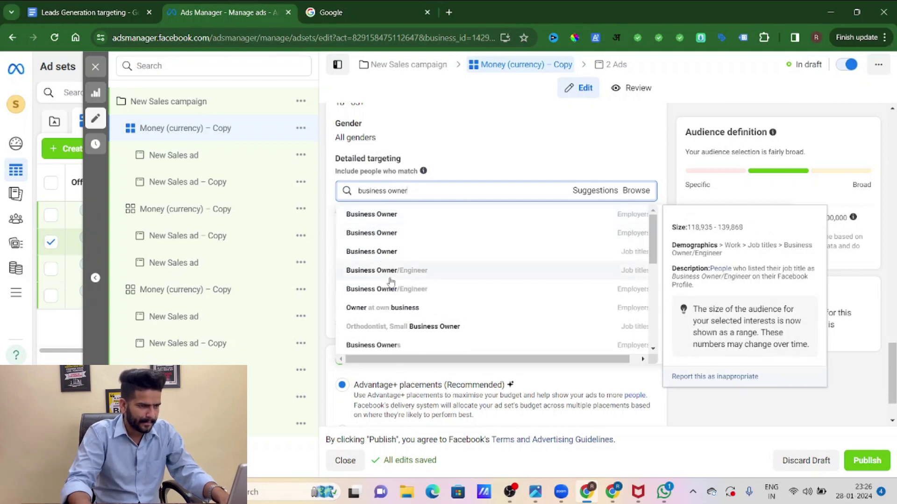
key("ctrl+a")
type("s")
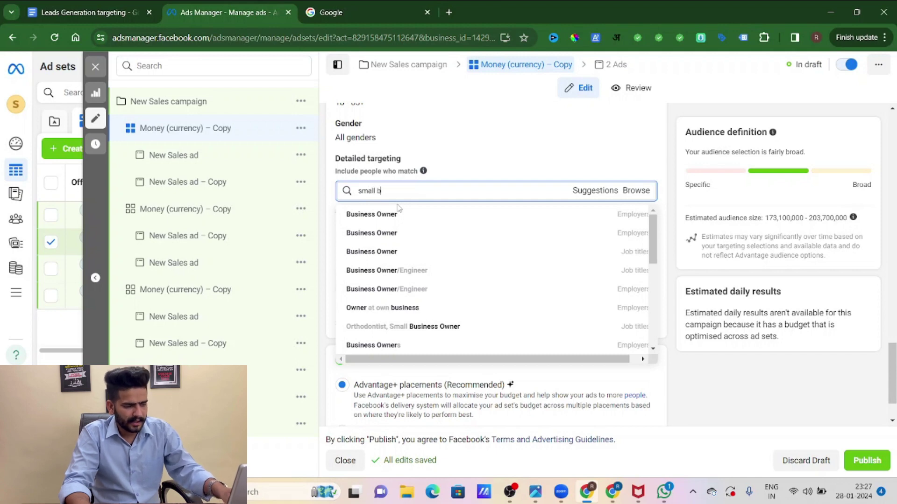
key("BackSpace")
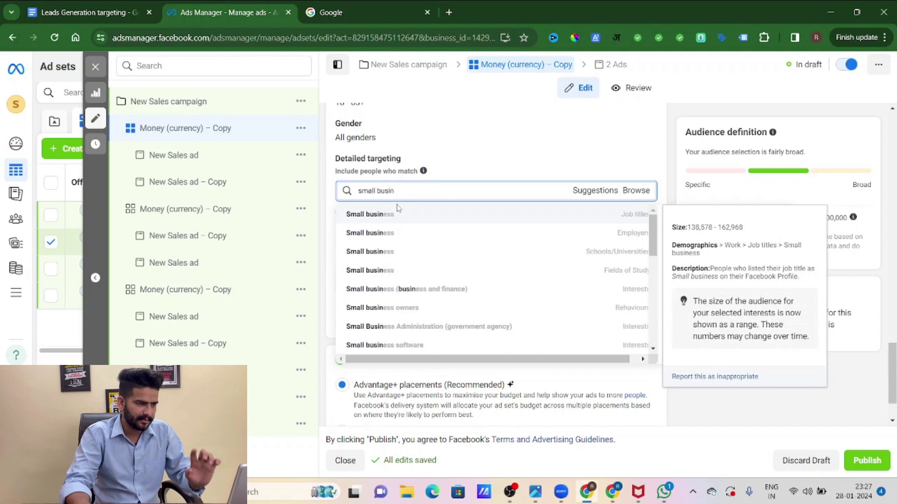
left_click(396, 309)
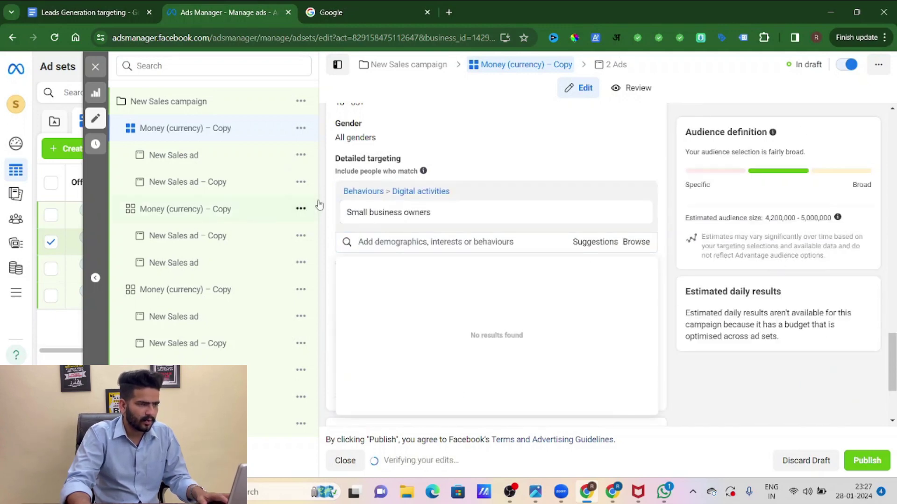
- Rename the first copied ad set as "Small business owners", matching its targeted behaviour
left_click_drag(345, 210, 439, 227)
key("ctrl+c")
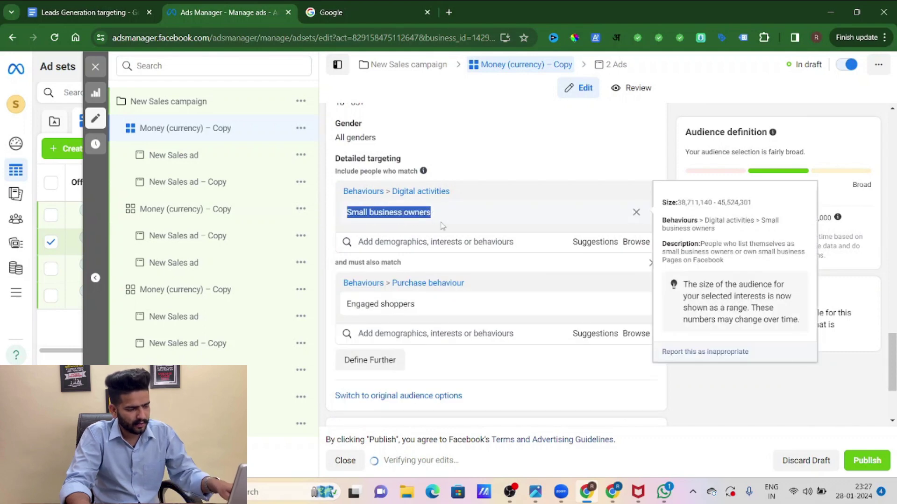
left_click(194, 128)
key("ctrl+a")
key("ctrl+v")
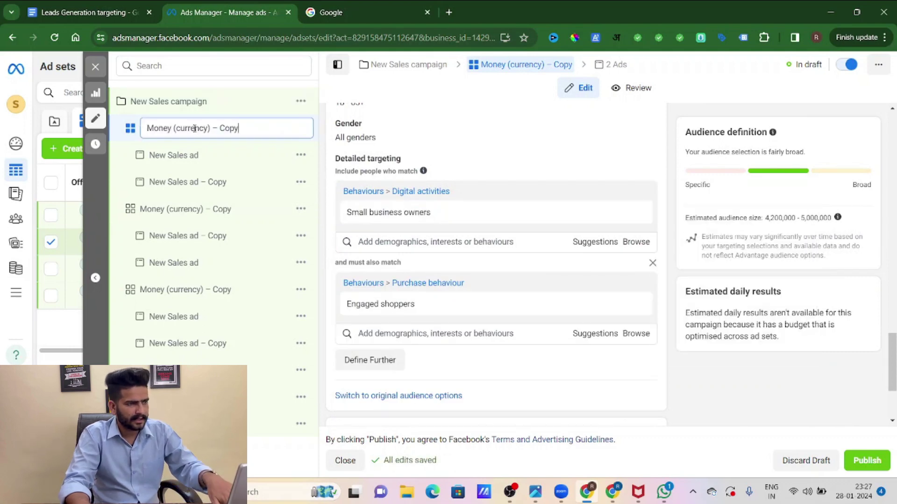
key("Return")
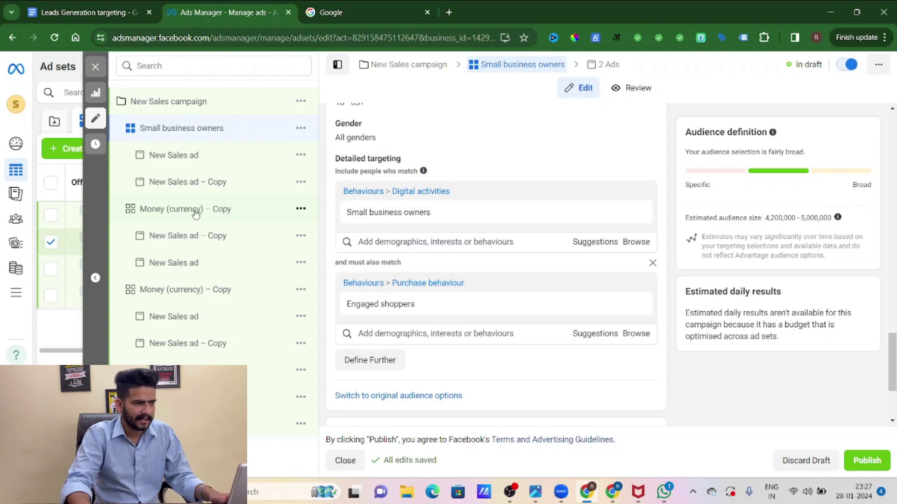
- Replace the Money (currency) interest in the second copied ad set's detailed targeting with the Small business (business & finance) interest
left_click(192, 214)
mouse_move(562, 209)
left_click(637, 213)
left_click(435, 196)
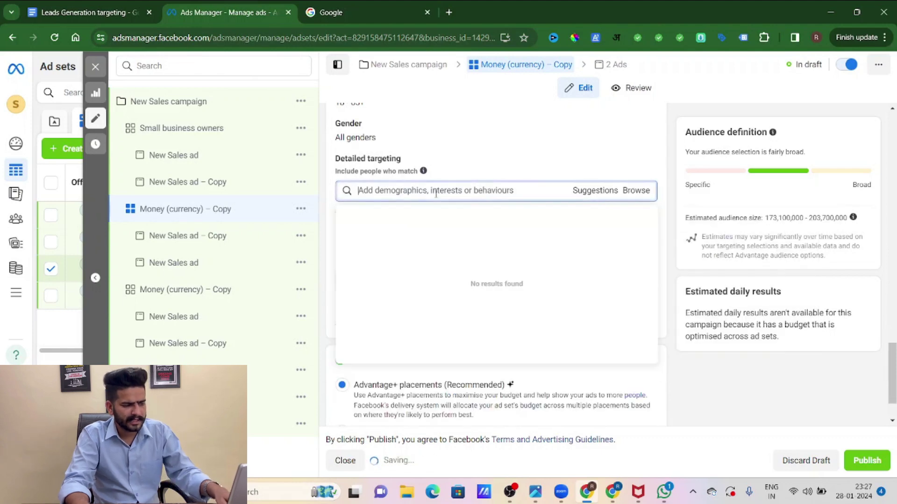
type("small business")
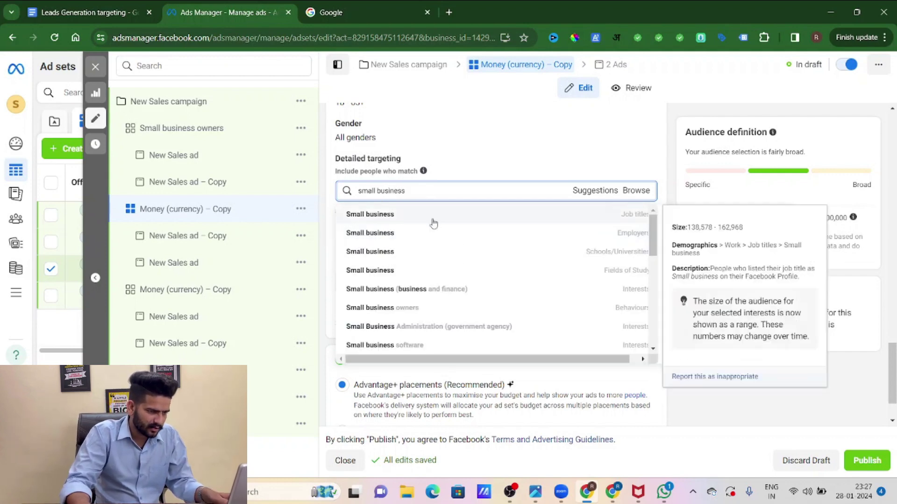
left_click(407, 290)
- Rename the second copied ad set as "Small business (business & finance)" after its targeted interest
left_click_drag(347, 213, 498, 219)
key("ctrl+c")
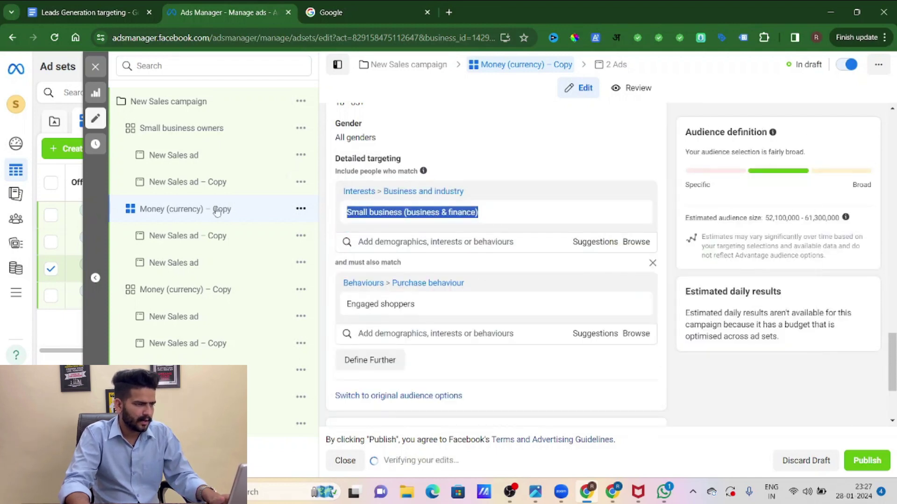
double_click(187, 209)
key("ctrl+v")
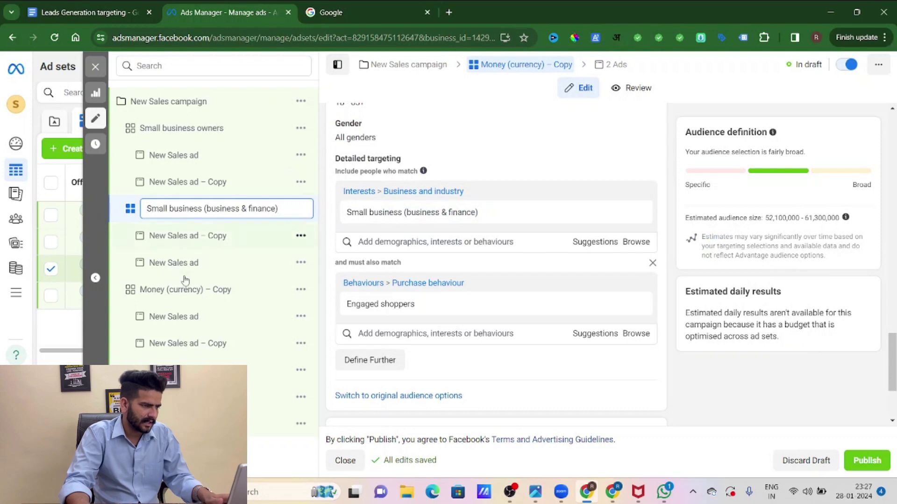
key("Return")
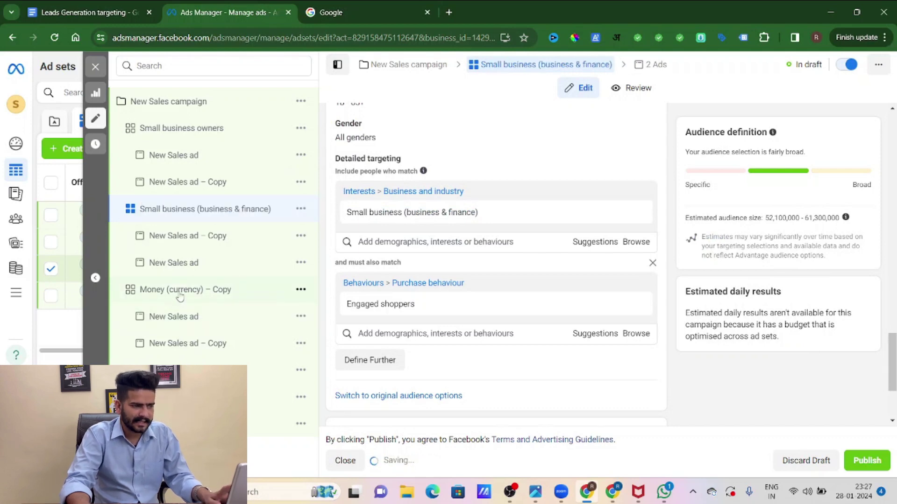
- Replace the Money (currency) interest in the third ad set's detailed targeting with the Digital marketing (marketing) interest
left_click(179, 294)
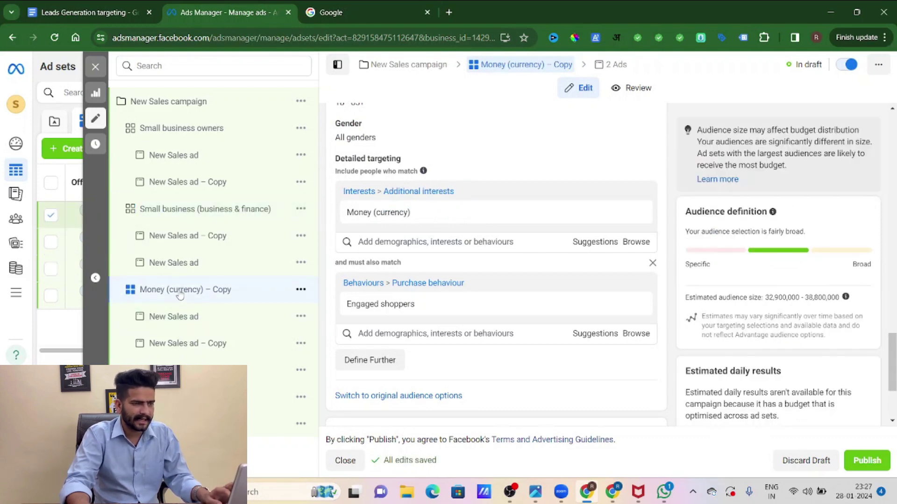
left_click(637, 212)
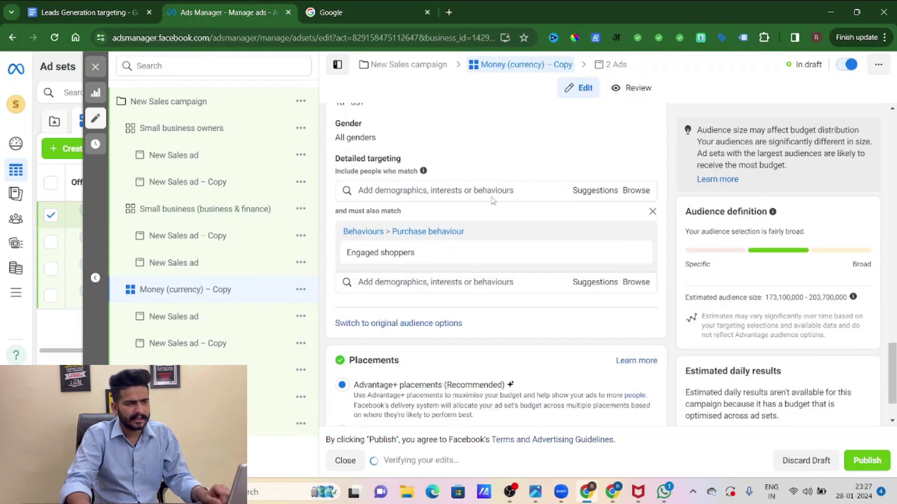
left_click(492, 191)
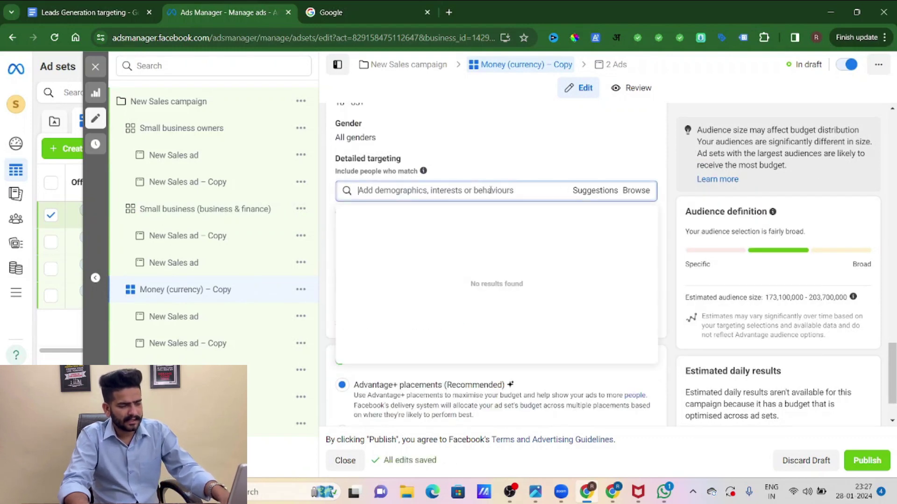
type("digital marketing")
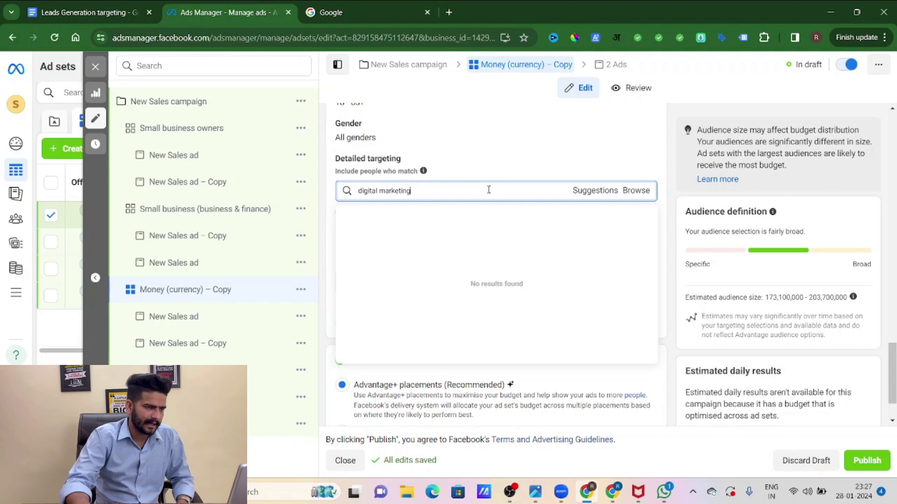
left_click(365, 215)
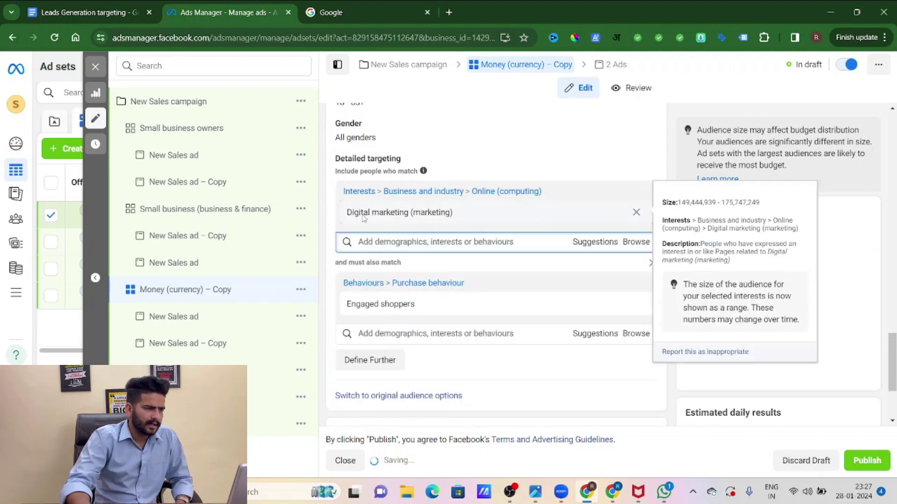
- Rename the third ad set as "Digital marketing (marketing)" after its targeted interest
left_click_drag(346, 213, 459, 217)
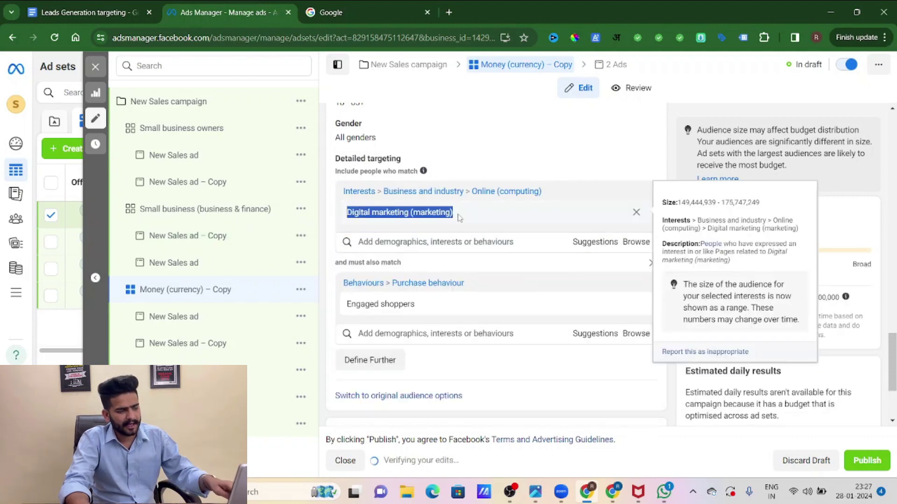
left_click(220, 301)
key("ctrl+v")
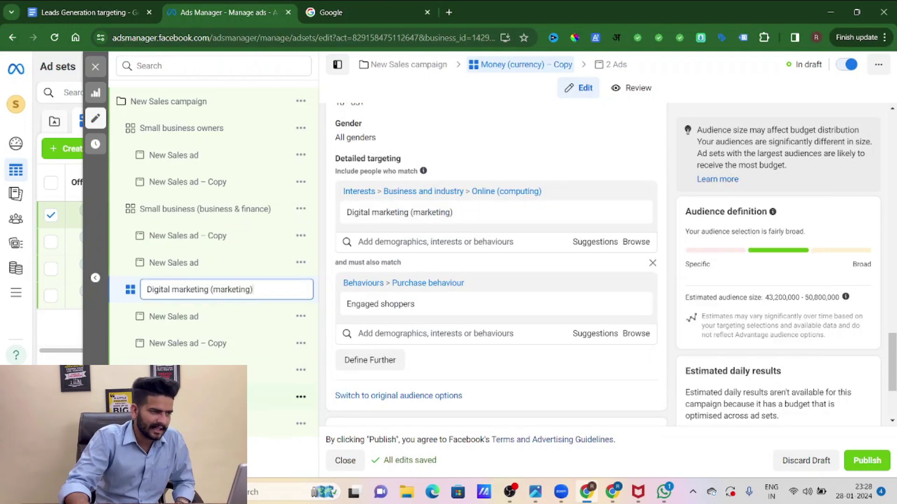
key("Return")
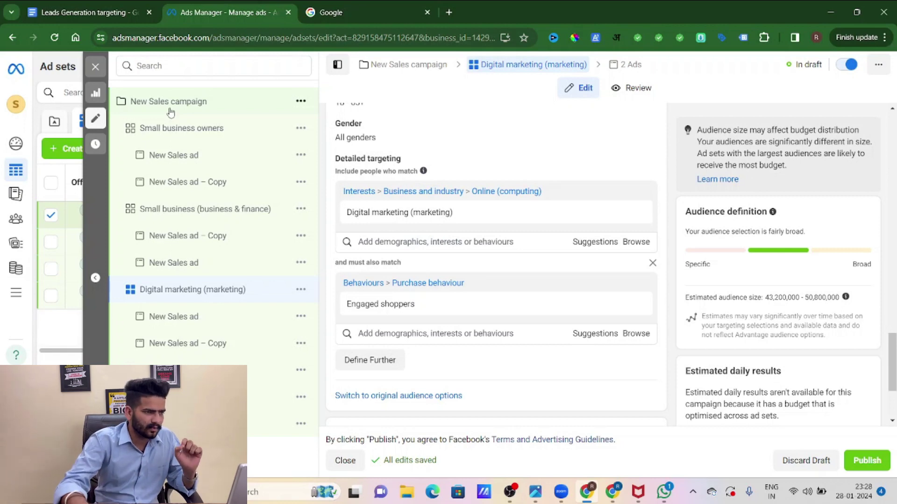
- Review the settings of the New Sales campaign and its Small business owners ad set
left_click(170, 112)
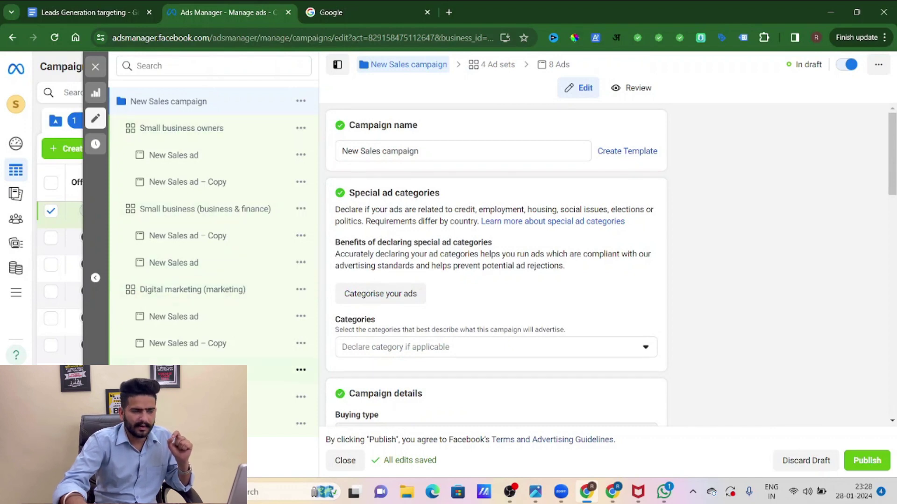
left_click(170, 140)
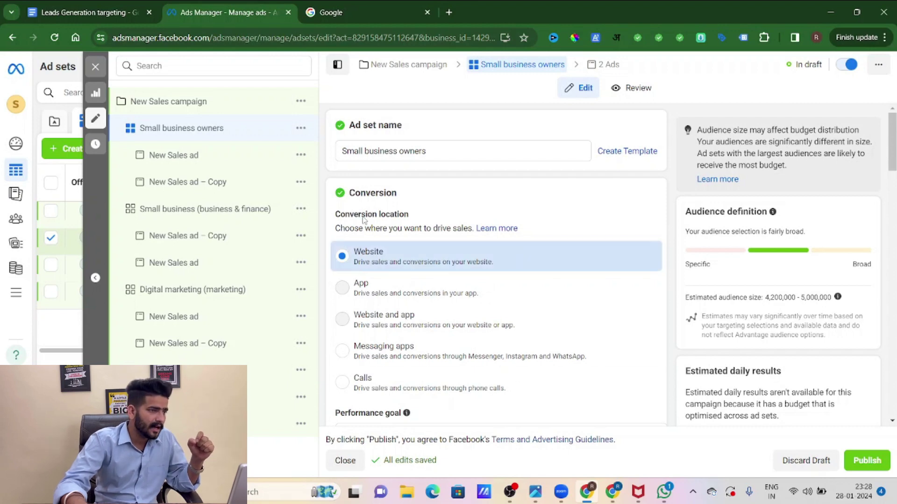
left_click(156, 111)
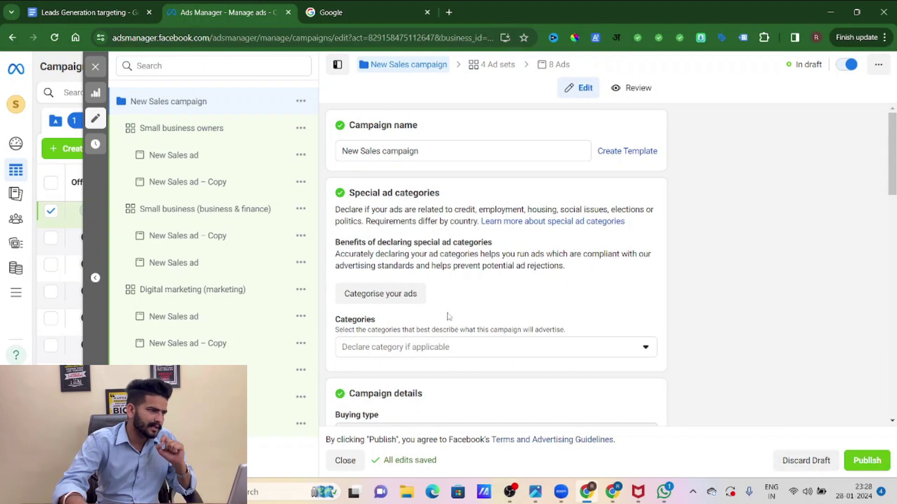
- Close the campaign editor without publishing the draft items and delete the selected New Sales campaign draft
mouse_move(95, 82)
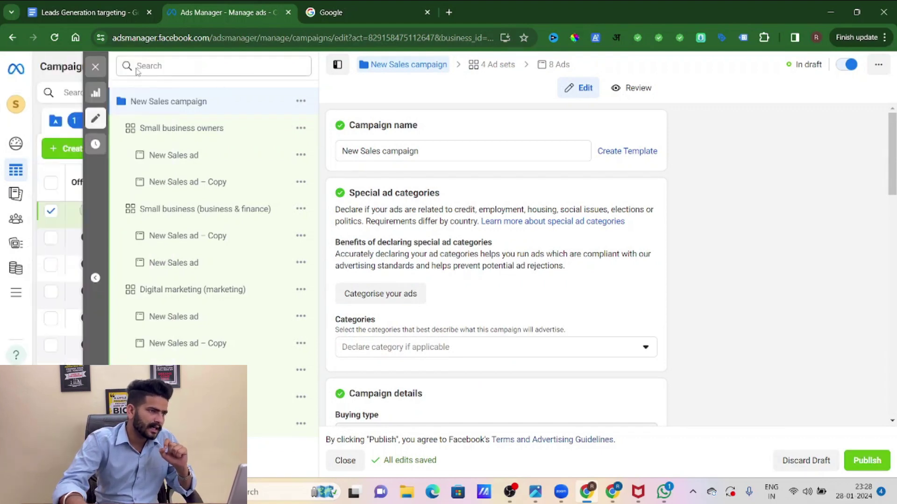
left_click(95, 67)
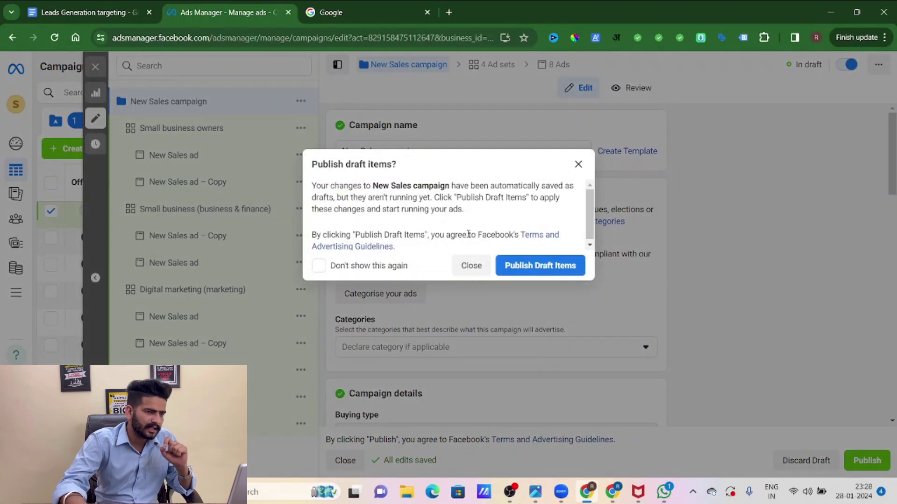
left_click(471, 265)
left_click(397, 149)
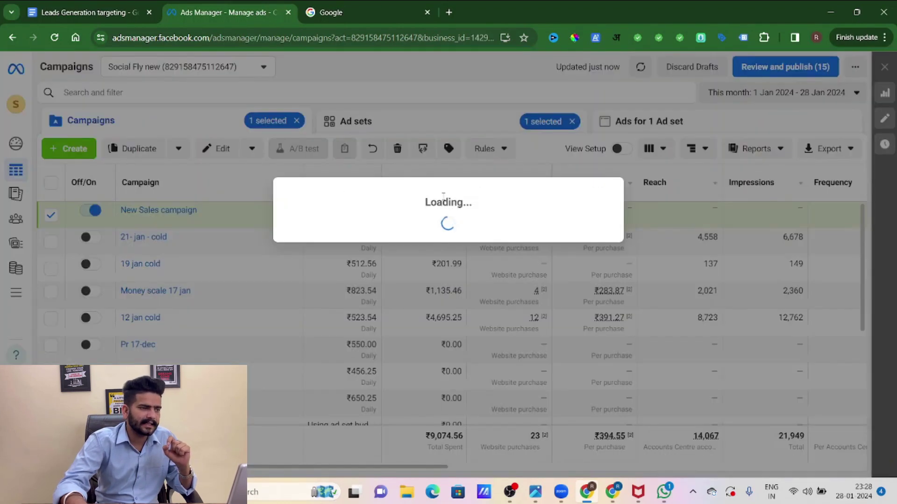
left_click(546, 226)
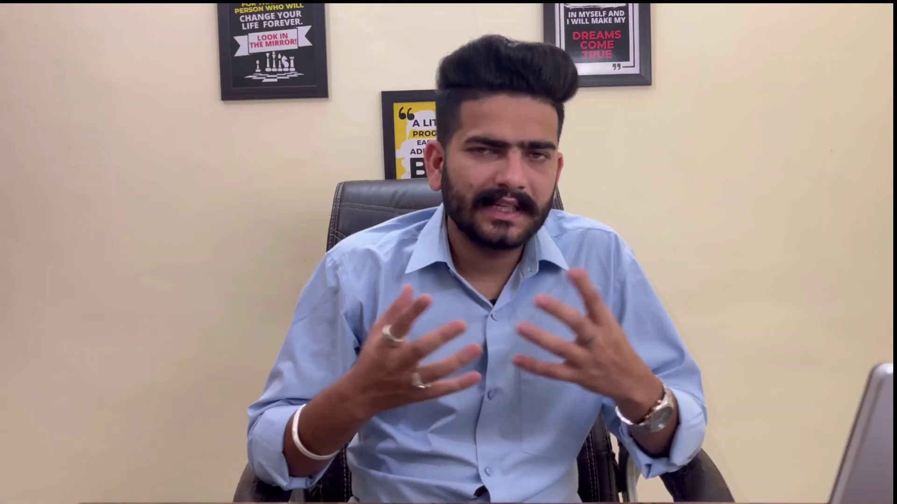